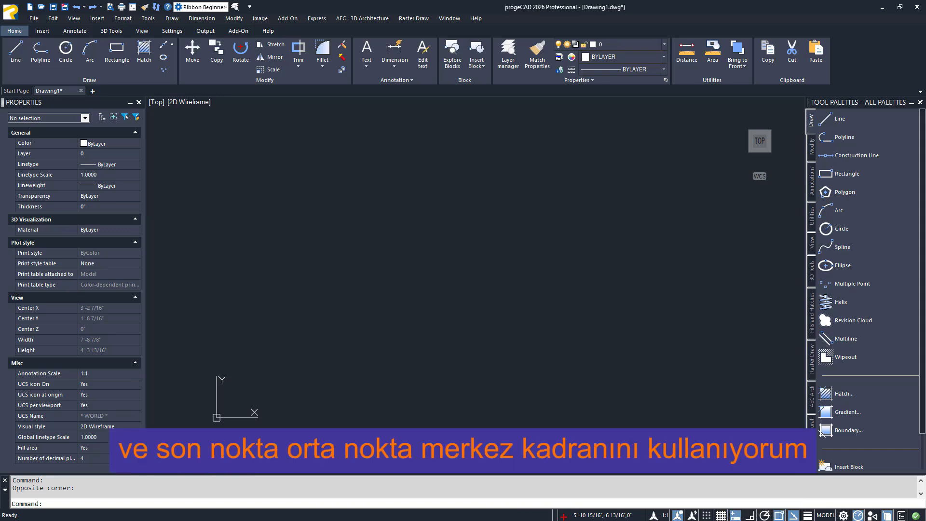
- Review which running entity snaps are enabled, such as Endpoint, Midpoint, Center, Quadrant and Perpendicular
right_click(778, 515)
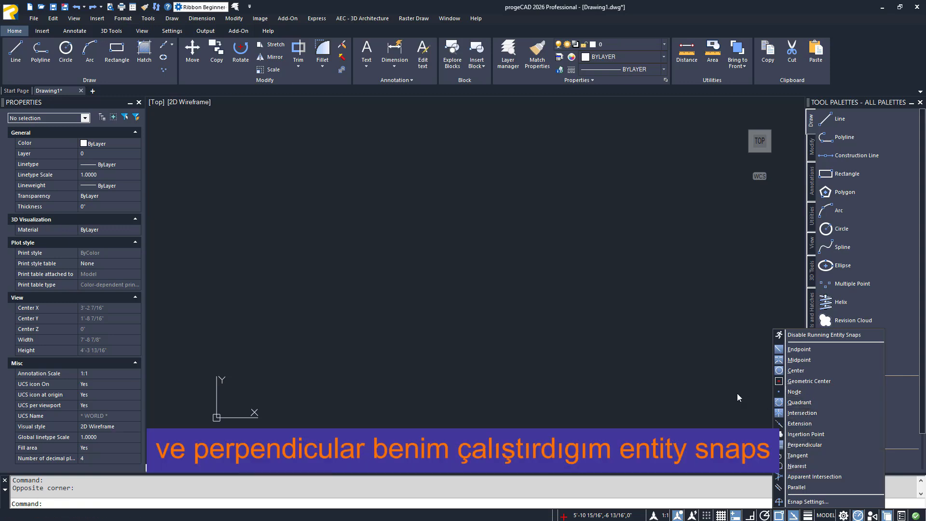
key("Escape")
key("Escape")
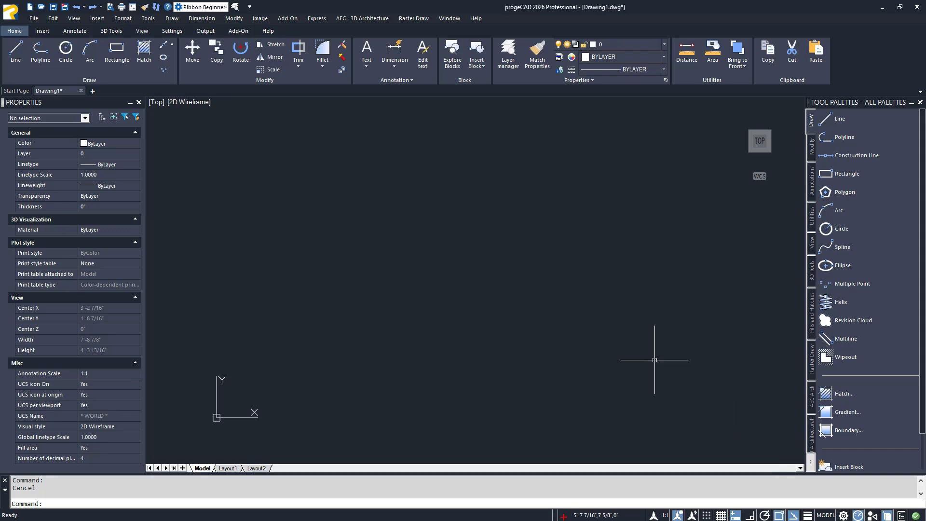
- Draw a nearly square rectangle about 1'-5 7/16" high above and to the right of the origin
left_click(117, 49)
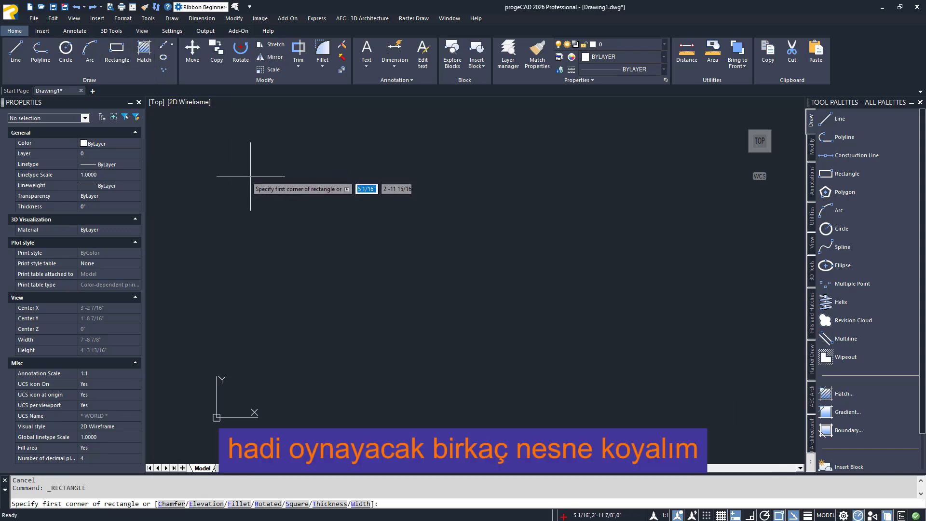
left_click(285, 196)
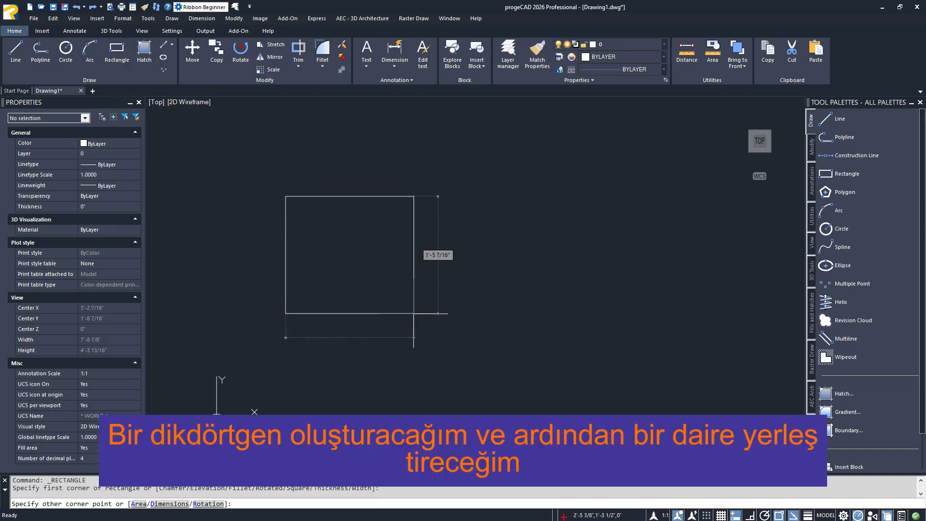
left_click(413, 313)
key("Escape")
- Draw a circle with a radius of about 4 1/2" centered on the rectangle's upper-left corner
left_click(68, 49)
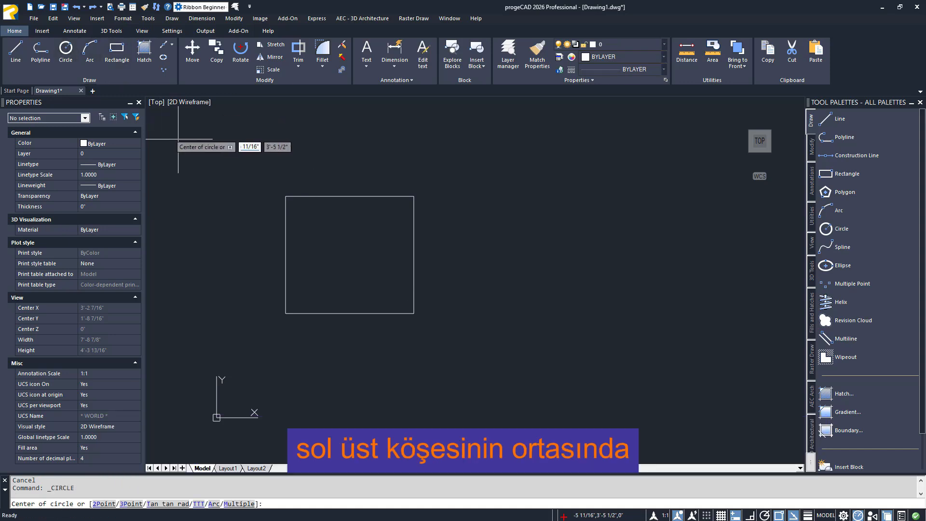
left_click(285, 196)
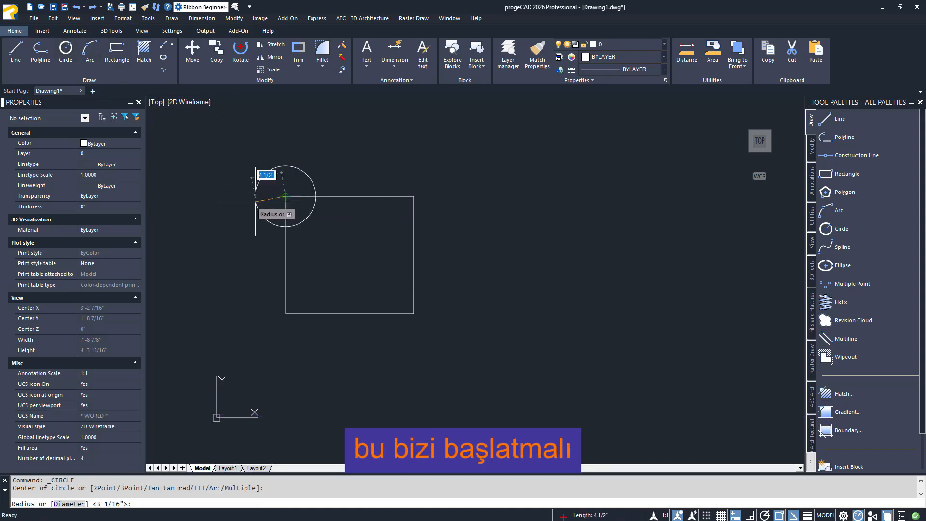
left_click(259, 180)
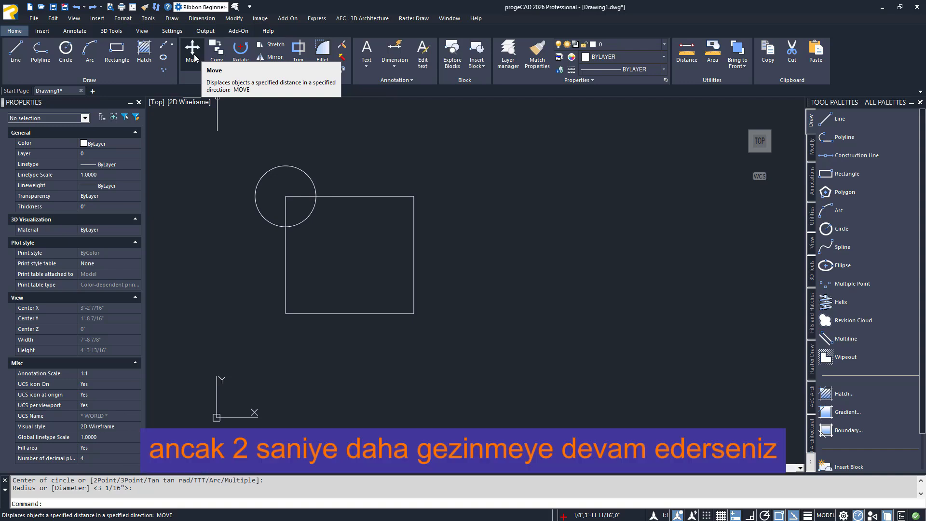
- Move the rectangle and circle together horizontally to the right between two arbitrary points in empty space
mouse_move(195, 58)
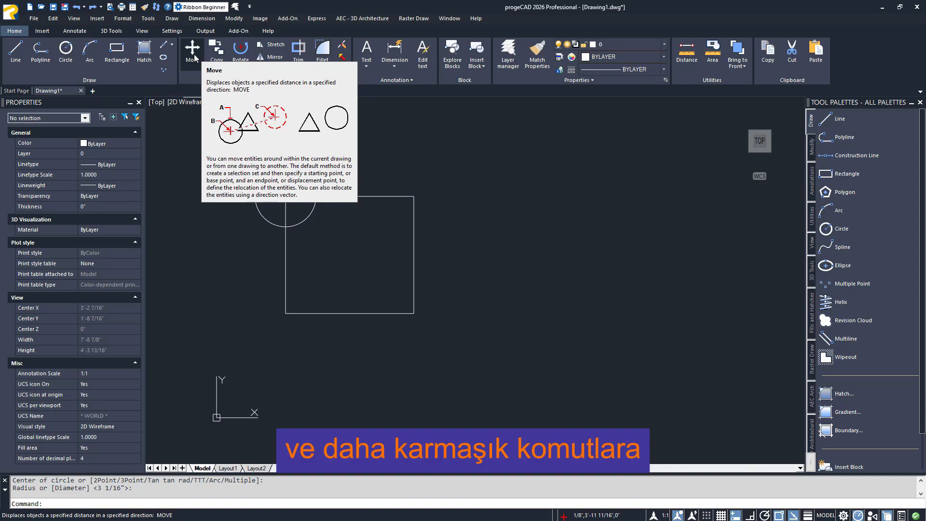
left_click(193, 53)
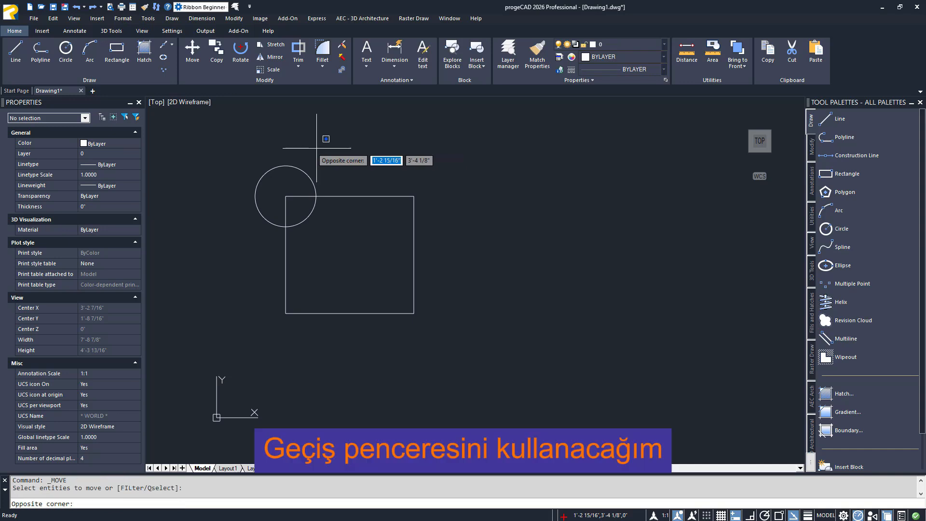
left_click(319, 146)
left_click(238, 332)
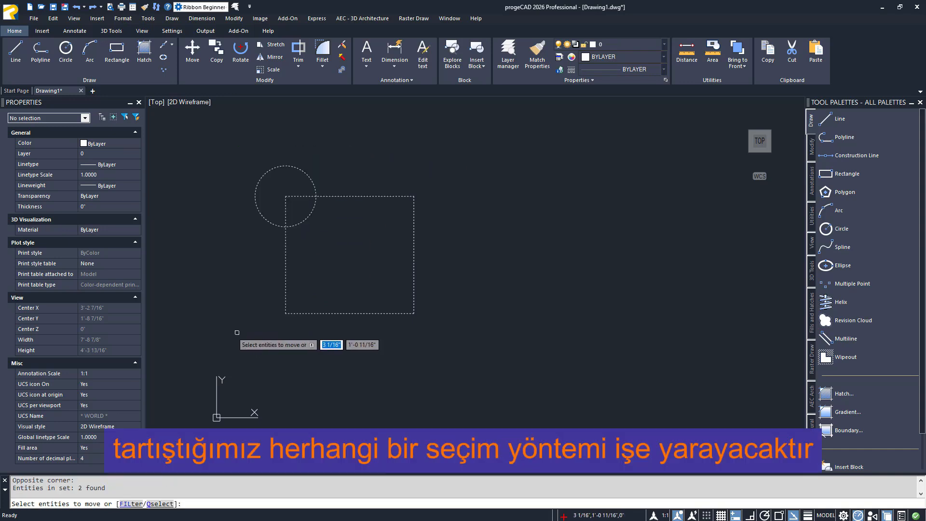
key("Return")
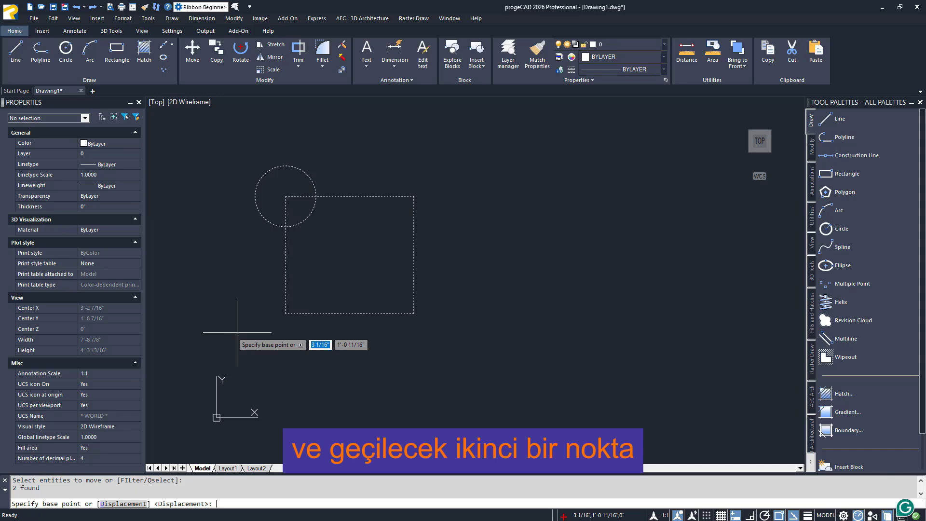
left_click(237, 332)
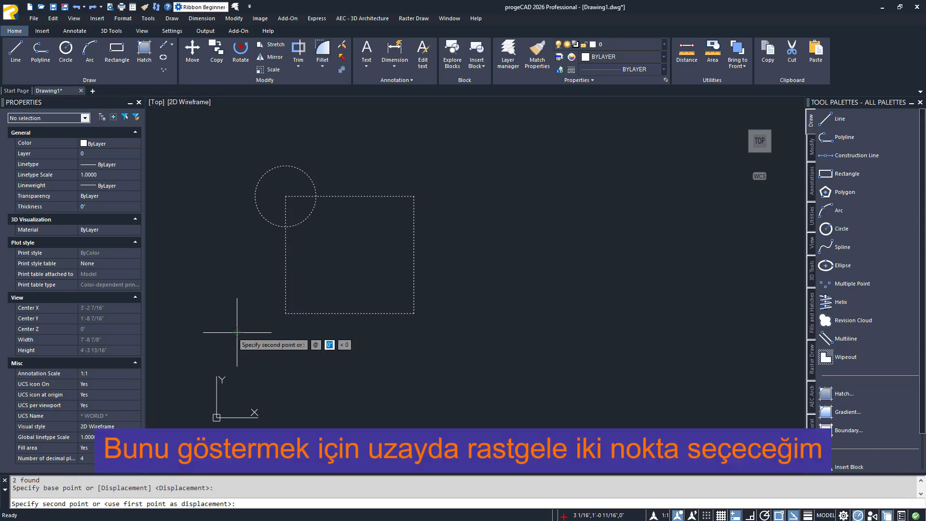
left_click(478, 334)
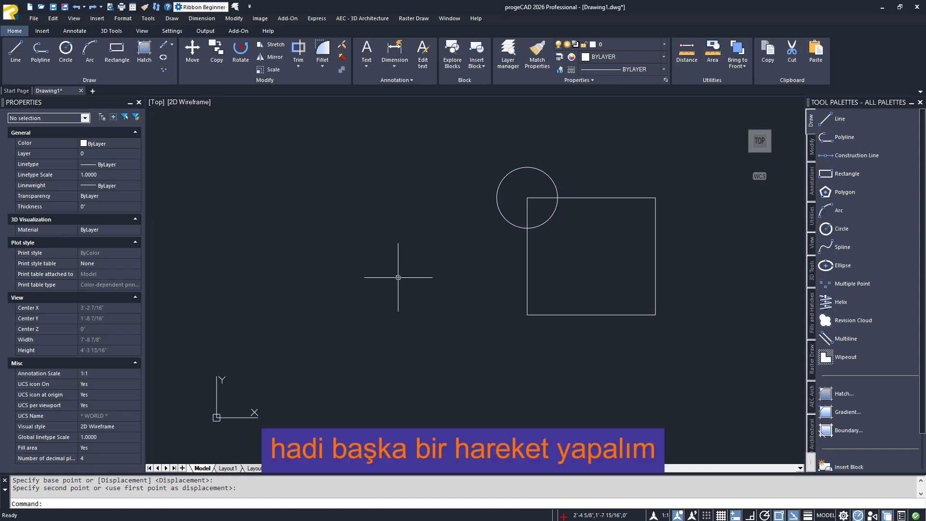
- Move only the circle by its center from the rectangle's upper-left corner to its lower-left corner
left_click(197, 51)
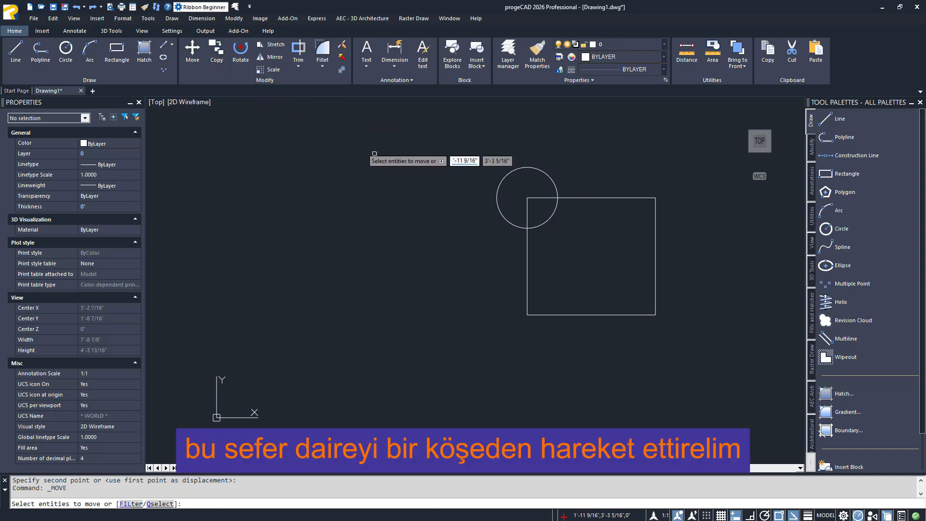
left_click(498, 210)
key("Return")
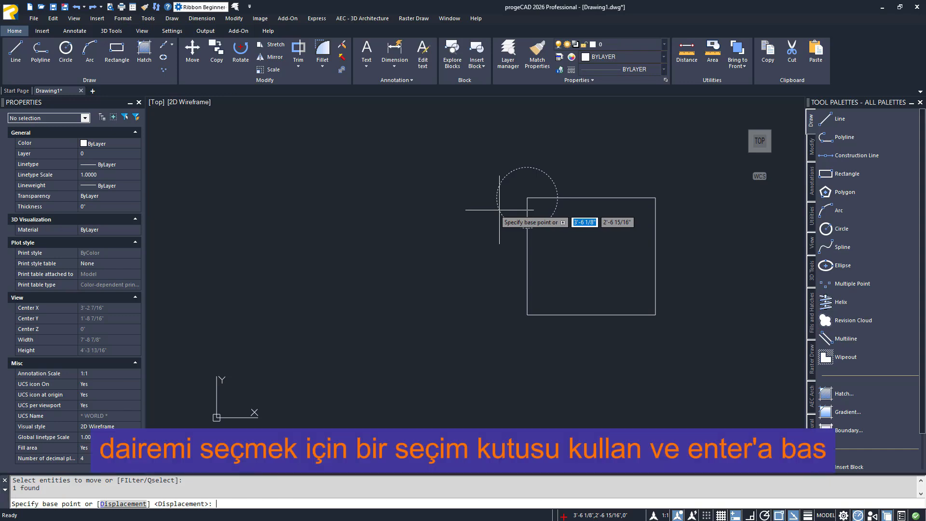
left_click(526, 198)
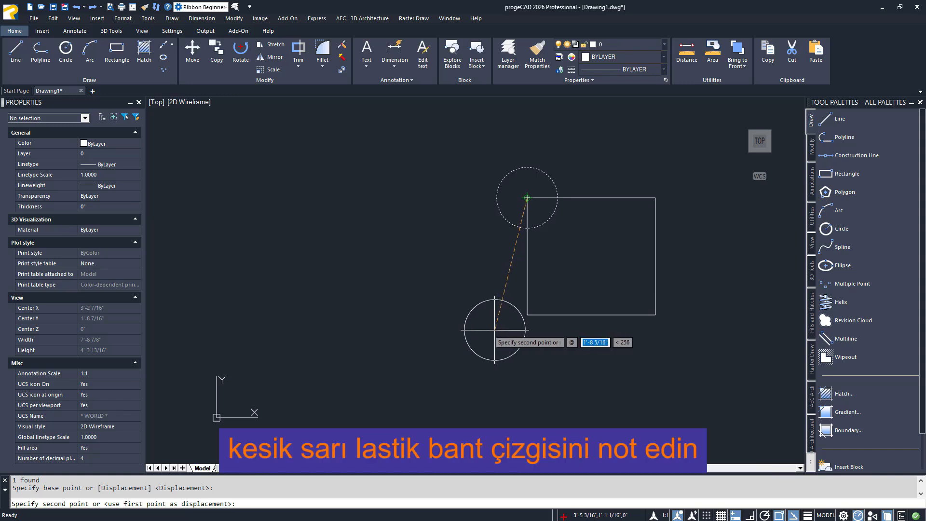
left_click(527, 315)
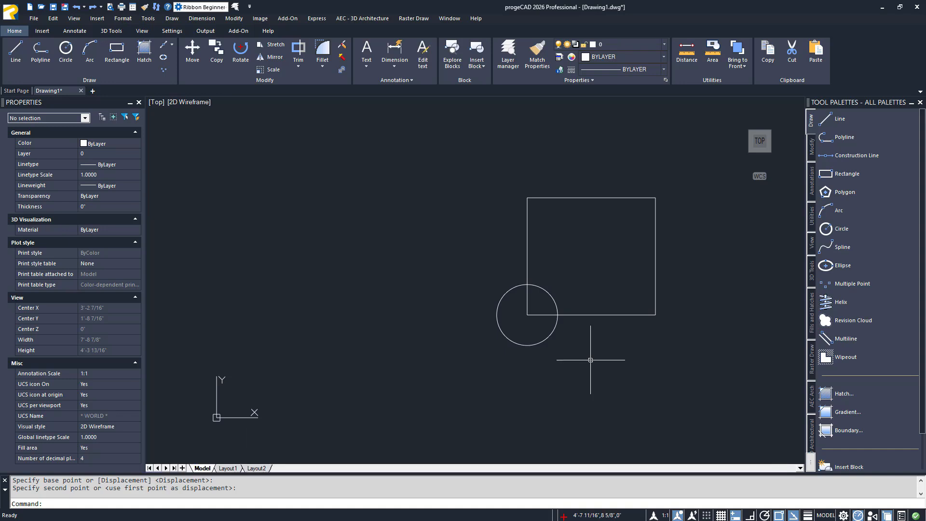
- Copy the rectangle and circle twice to the right, about 2'-3 3/4" and 4'-6 7/8" from an arbitrary base point
middle_click_drag(590, 360, 288, 362)
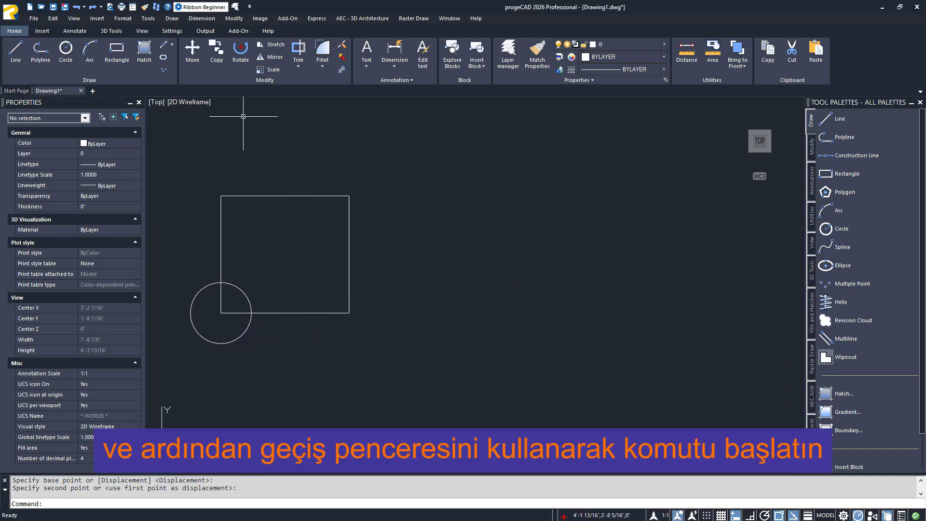
left_click(217, 50)
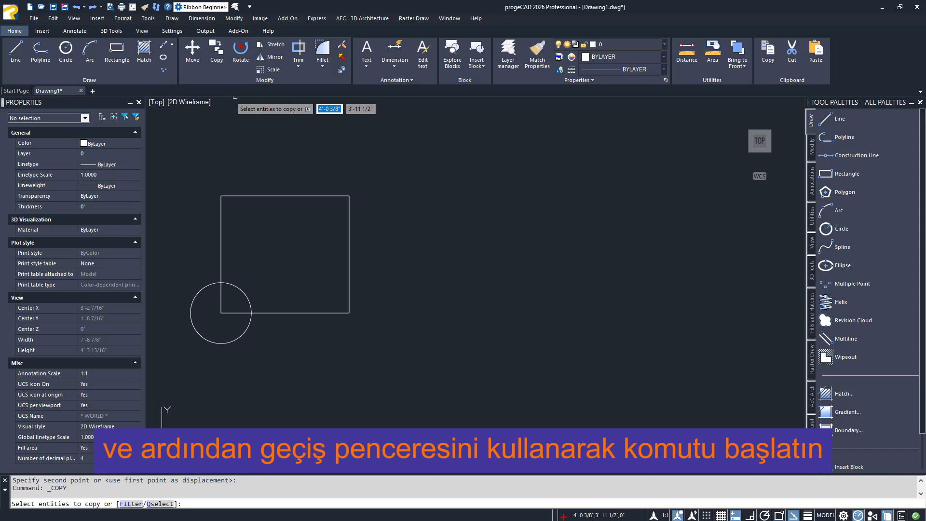
left_click(257, 154)
left_click(186, 362)
key("Return")
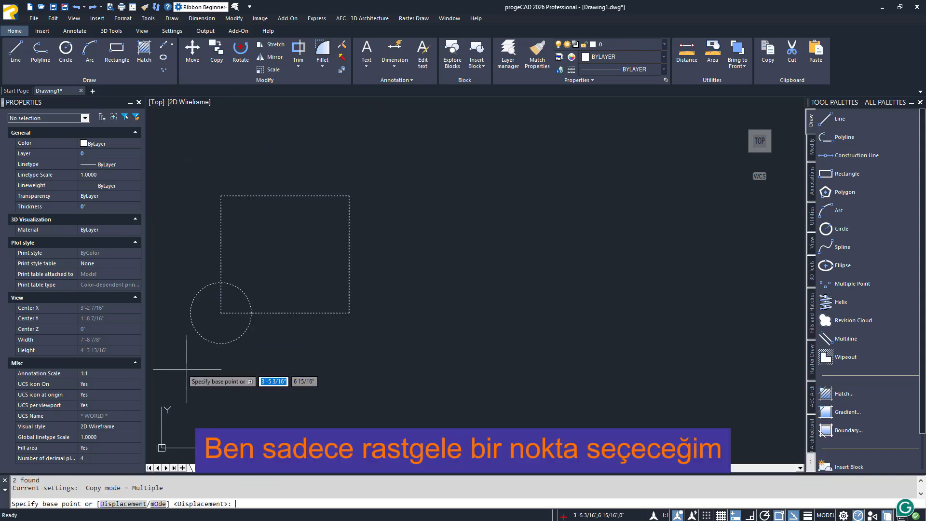
left_click(186, 368)
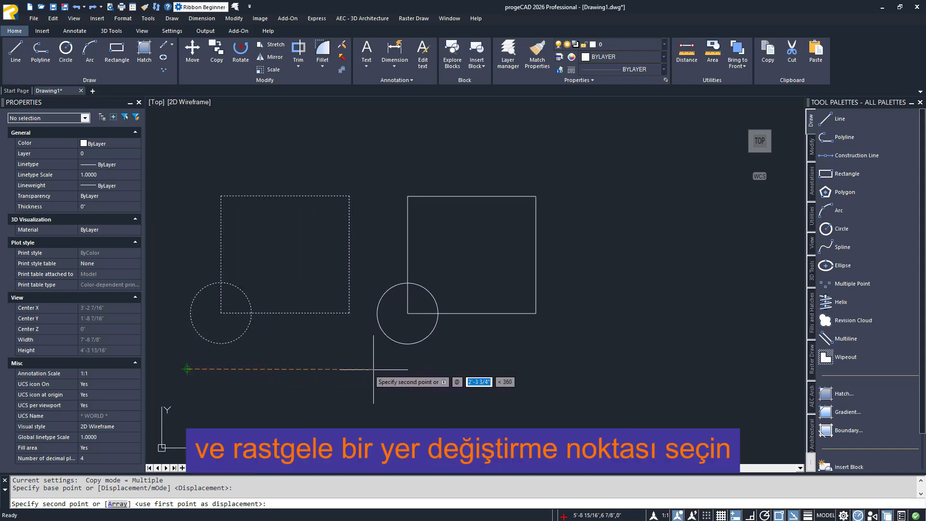
left_click(373, 368)
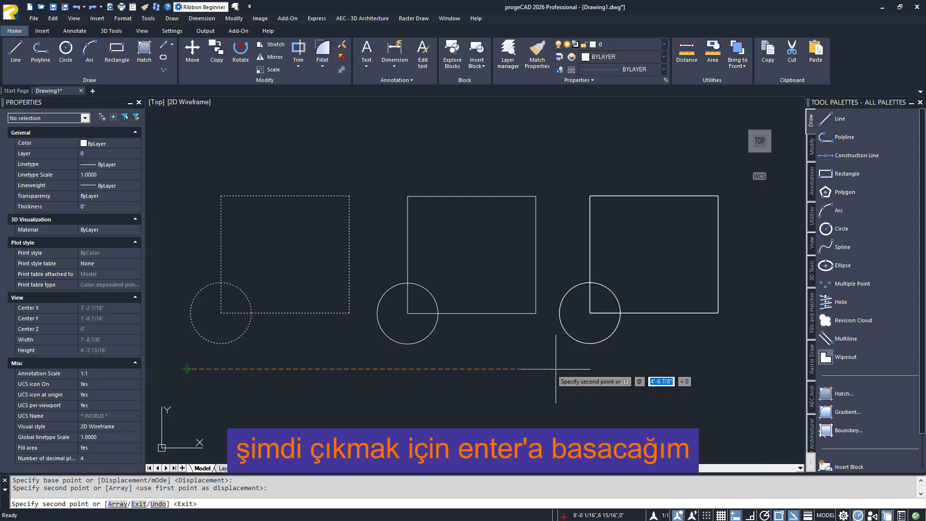
key("Return")
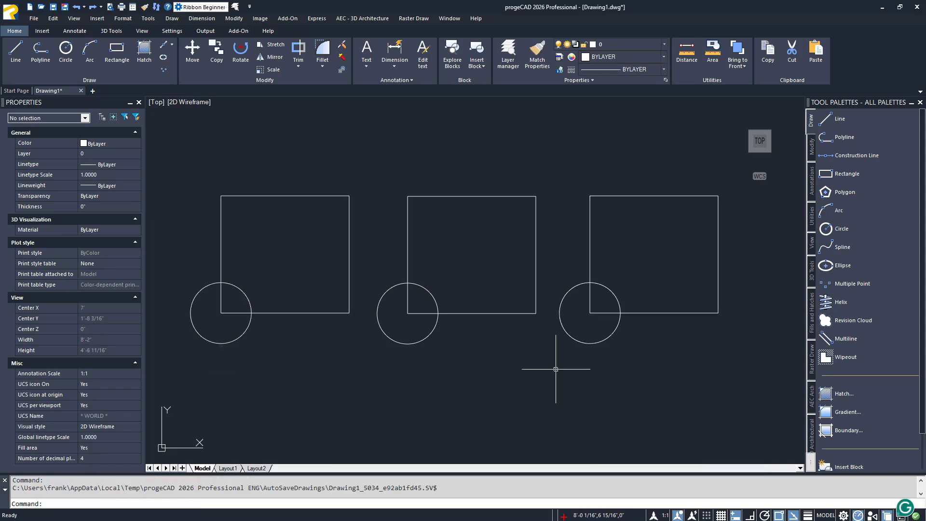
- Erase both copies of the rectangle and circle, keeping the original pair
left_click(666, 371)
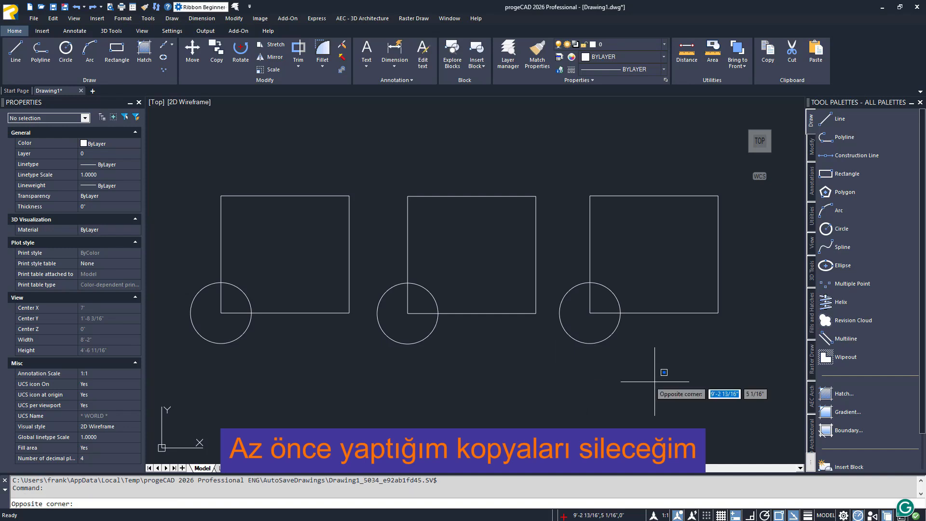
left_click(393, 155)
key("Delete")
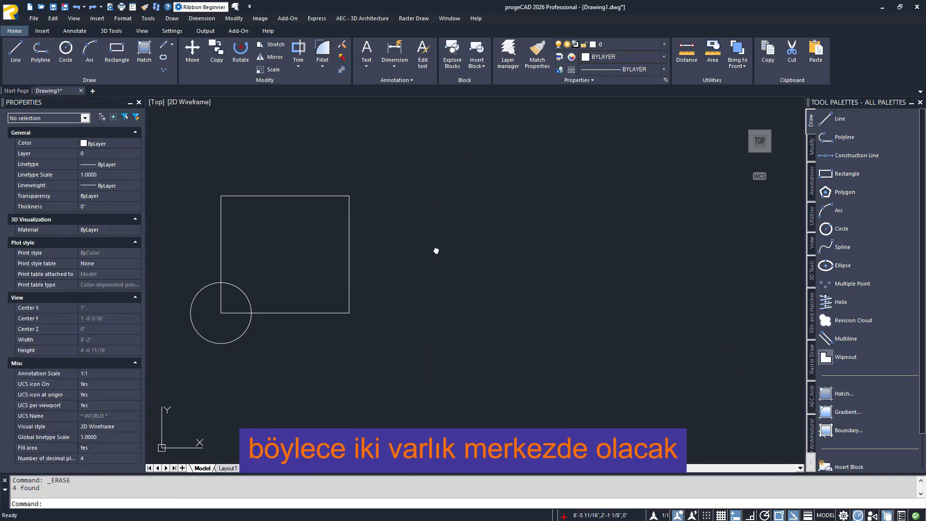
- Rotate the rectangle and circle 30 degrees about the rectangle's lower-left corner, and undo the rotation
middle_click_drag(434, 250, 603, 258)
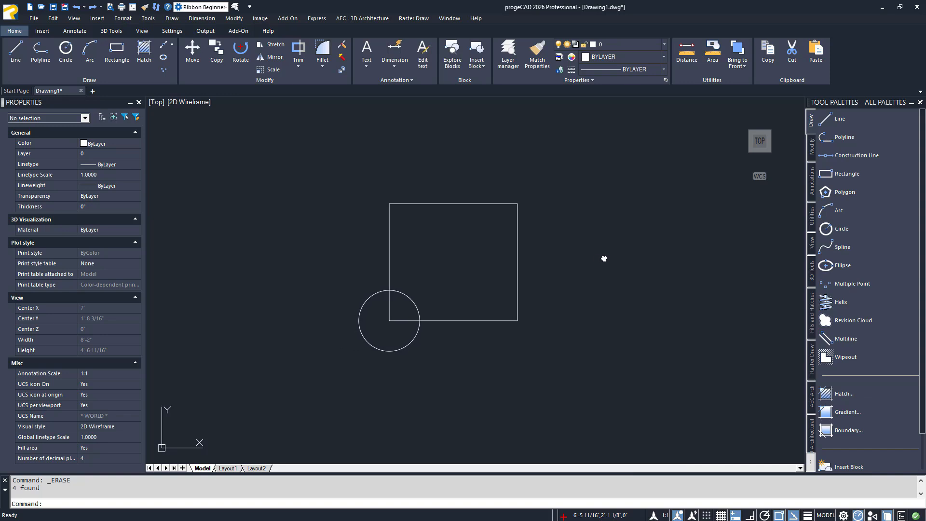
left_click(241, 49)
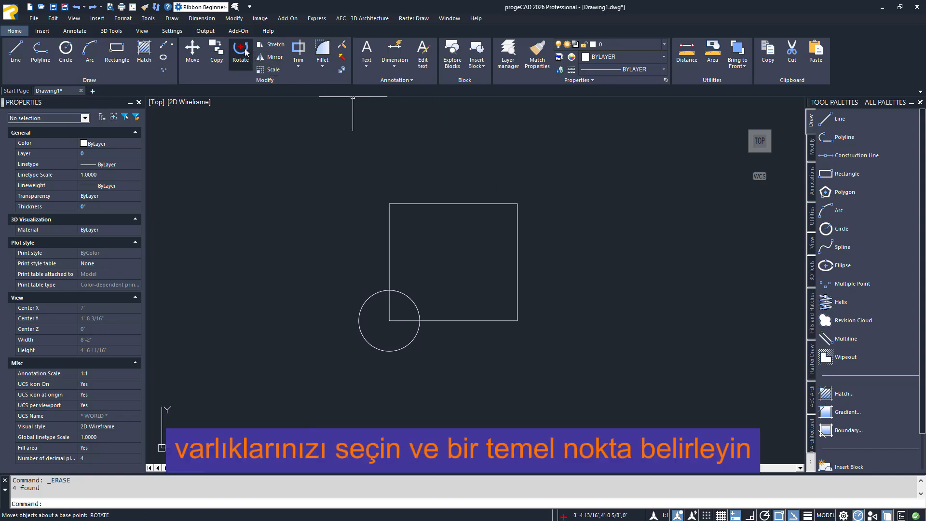
left_click(429, 190)
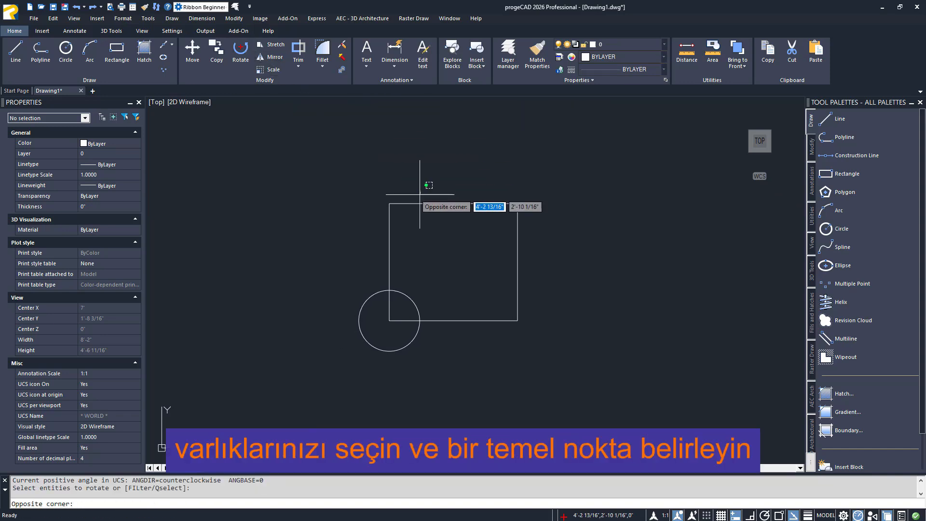
left_click(338, 359)
key("Return")
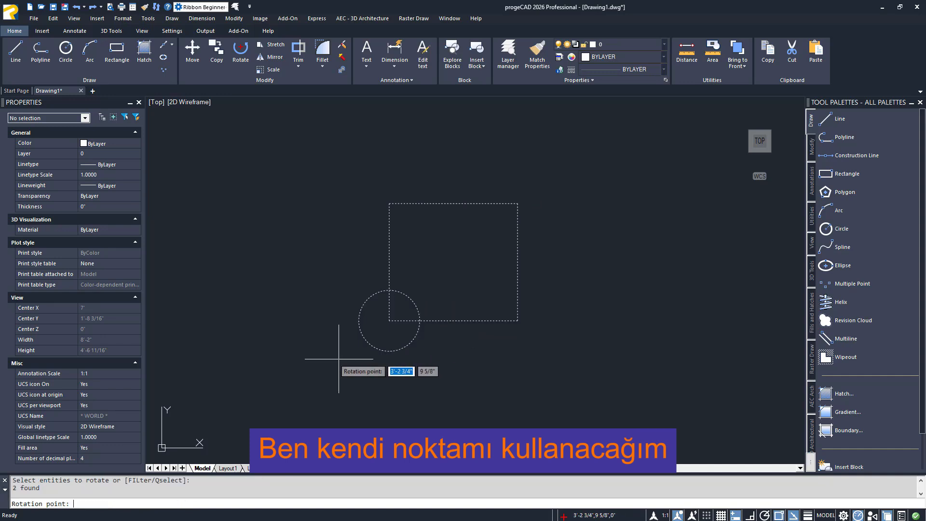
left_click(389, 320)
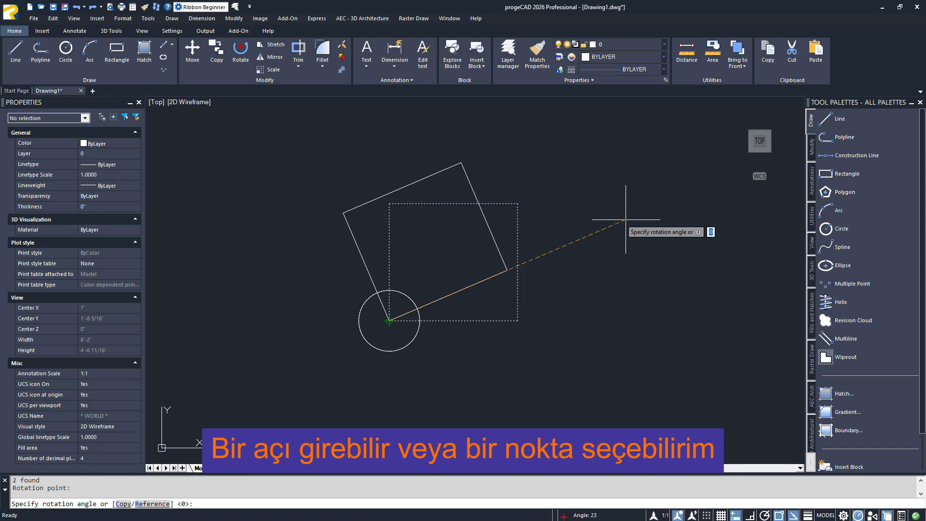
type("3")
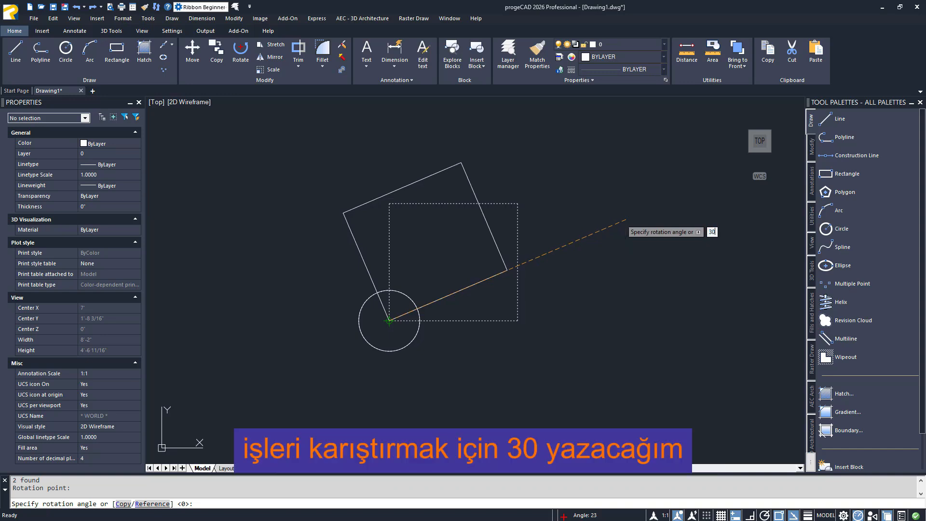
type("0")
key("Return")
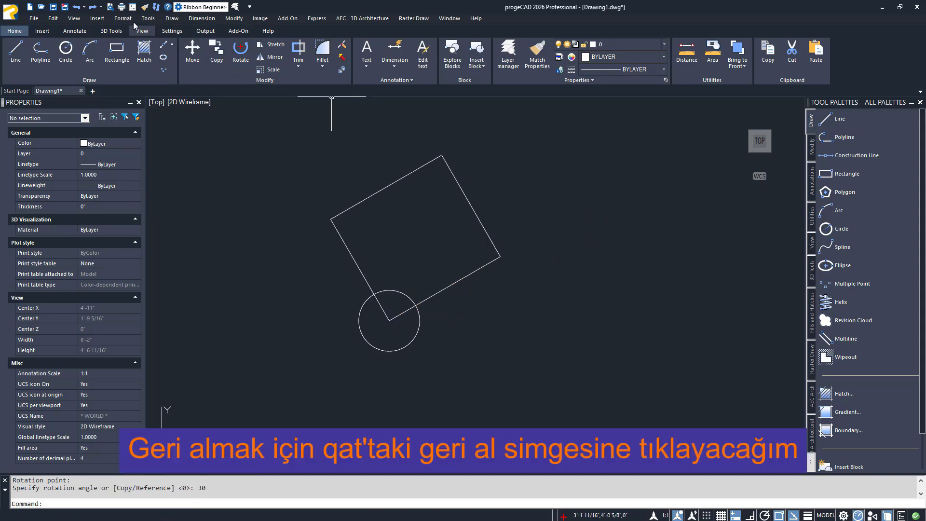
left_click(76, 6)
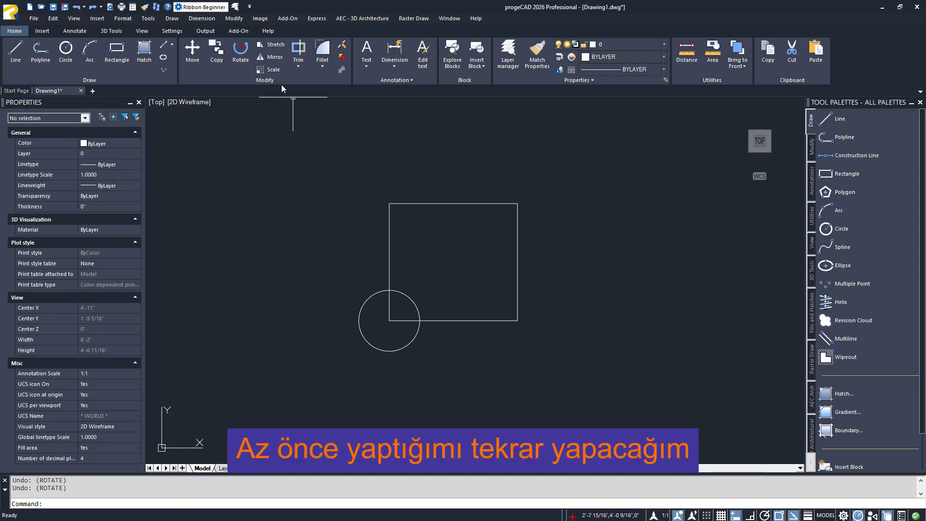
- Rotate a copy of the rectangle and circle about 10 degrees around the rectangle's lower-left corner, and undo the copy rotation
left_click(241, 50)
left_click(420, 162)
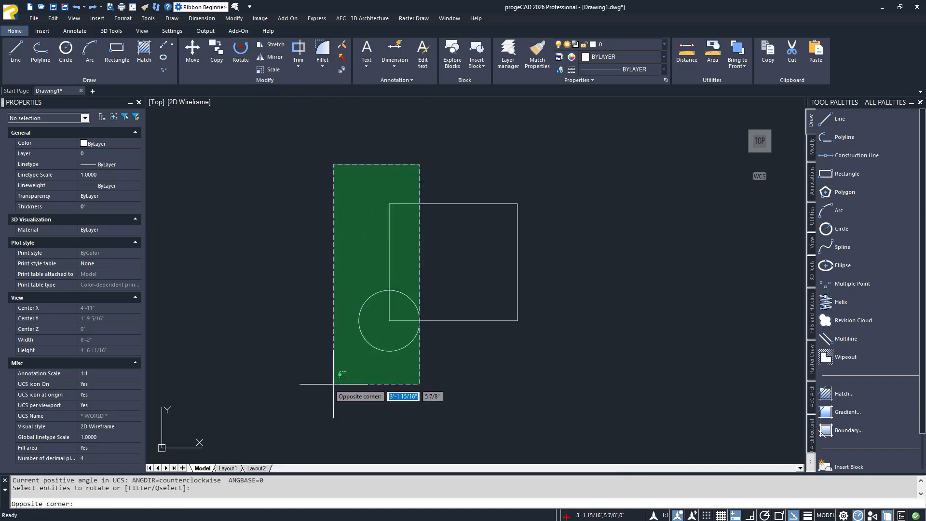
left_click(363, 346)
key("Return")
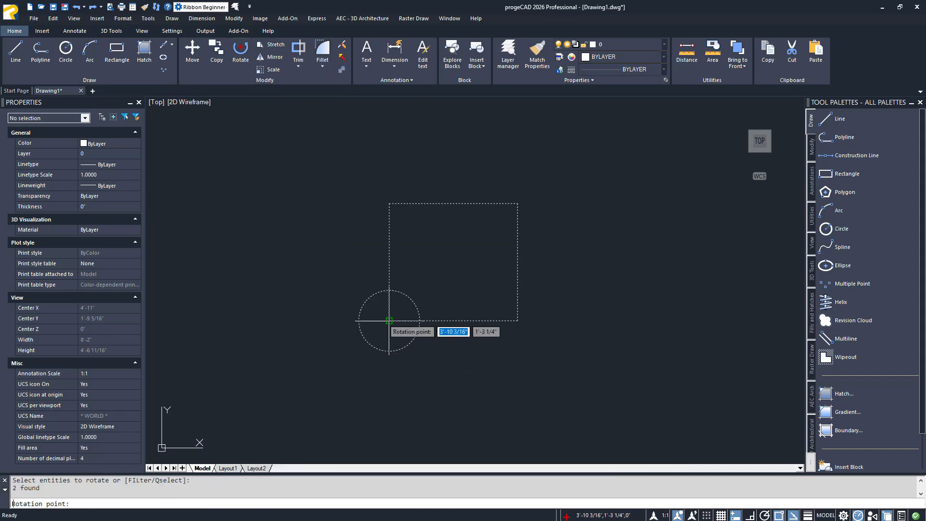
left_click(388, 320)
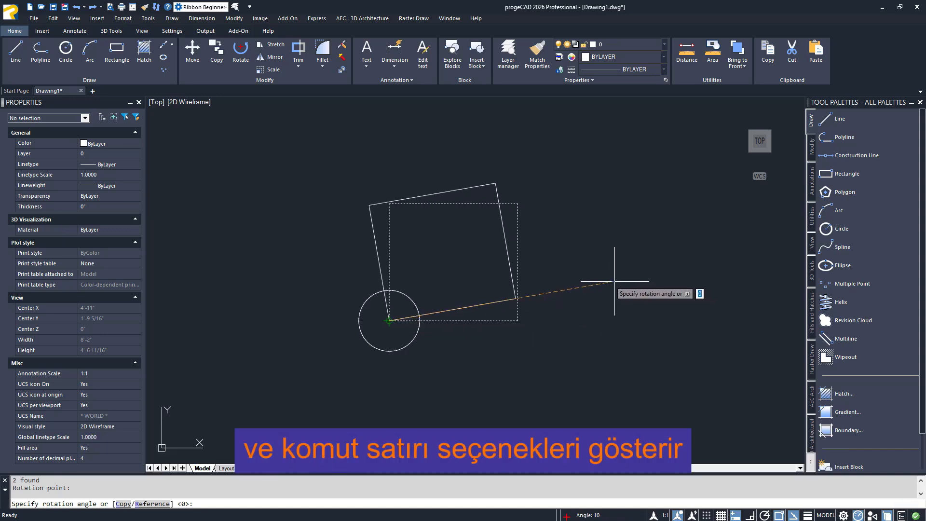
key("Down")
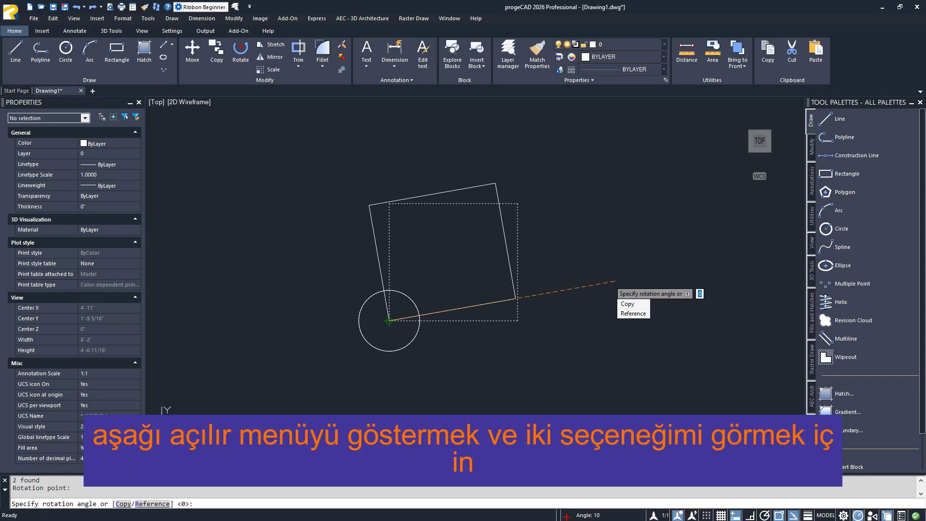
key("Down")
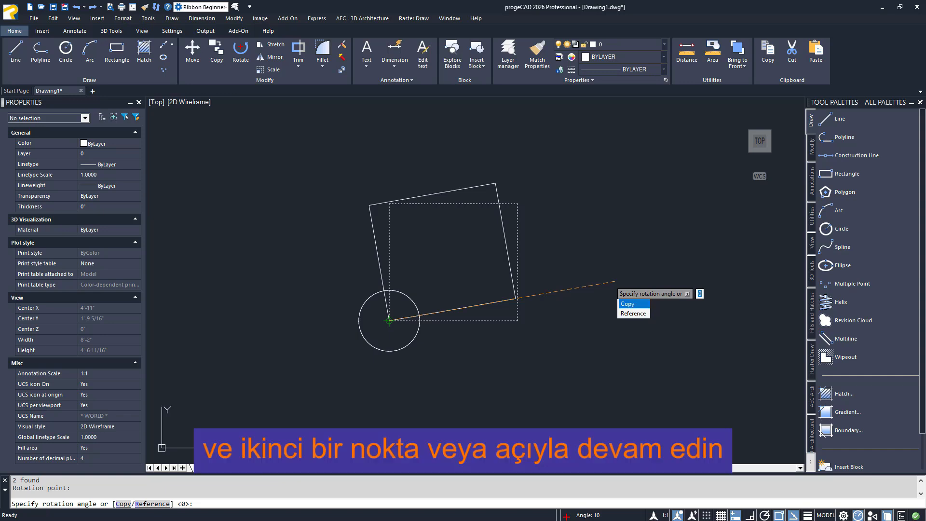
key("Return")
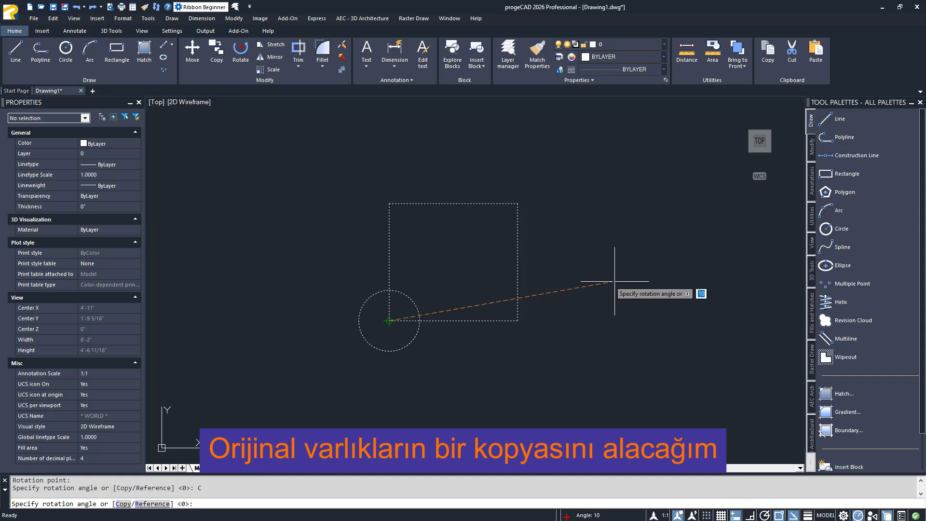
left_click(614, 281)
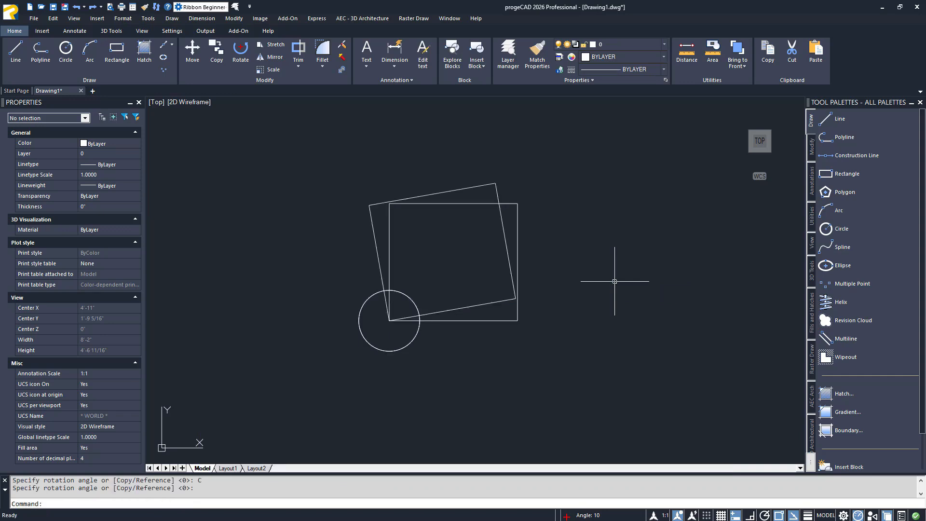
key("ctrl+z")
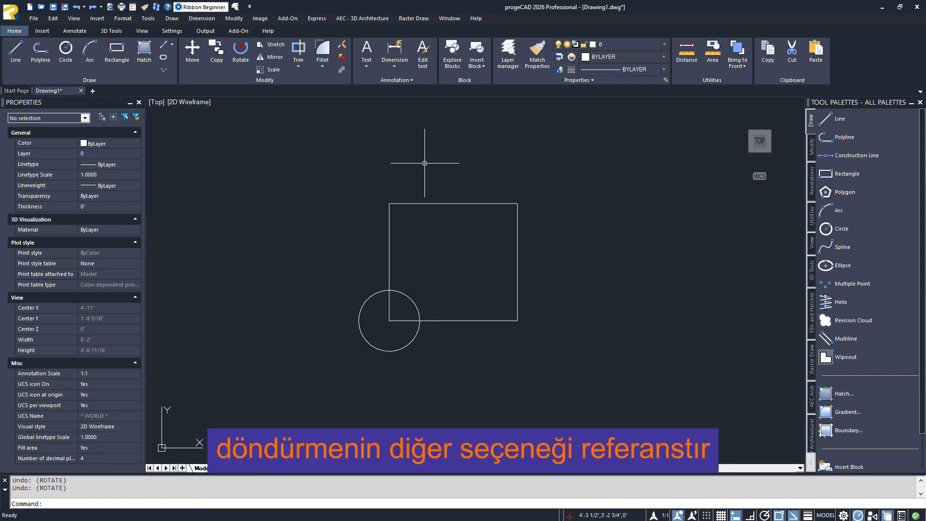
- Rotate the rectangle and circle about 8 degrees counterclockwise around the rectangle's lower-left corner
left_click(241, 54)
left_click(551, 204)
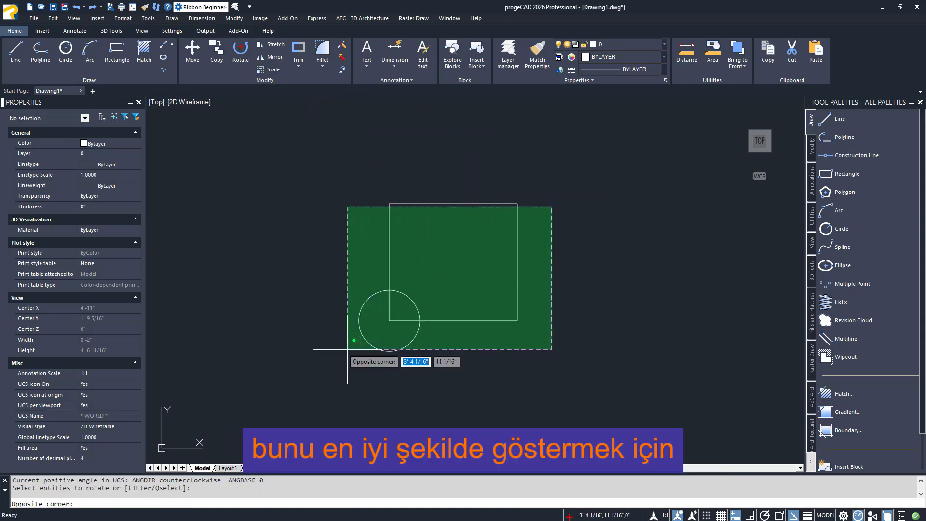
left_click(282, 418)
key("Return")
left_click(389, 320)
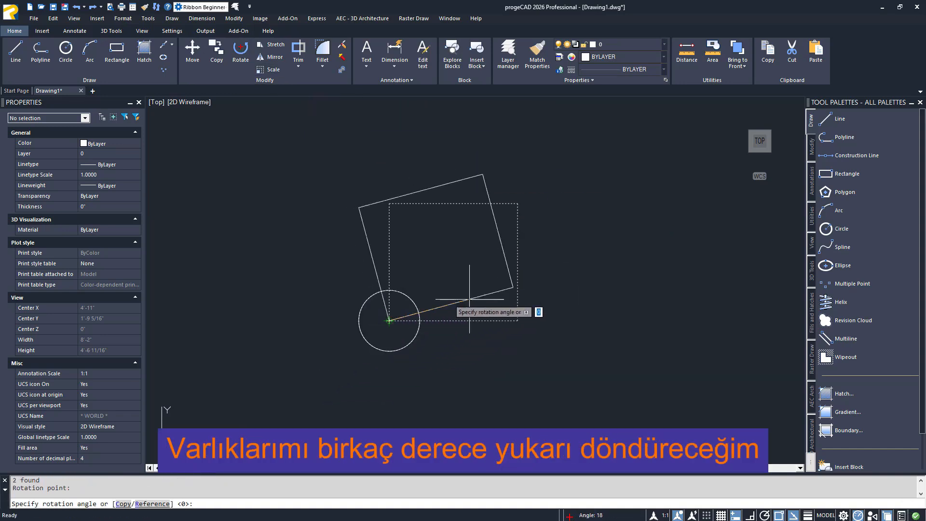
left_click(585, 291)
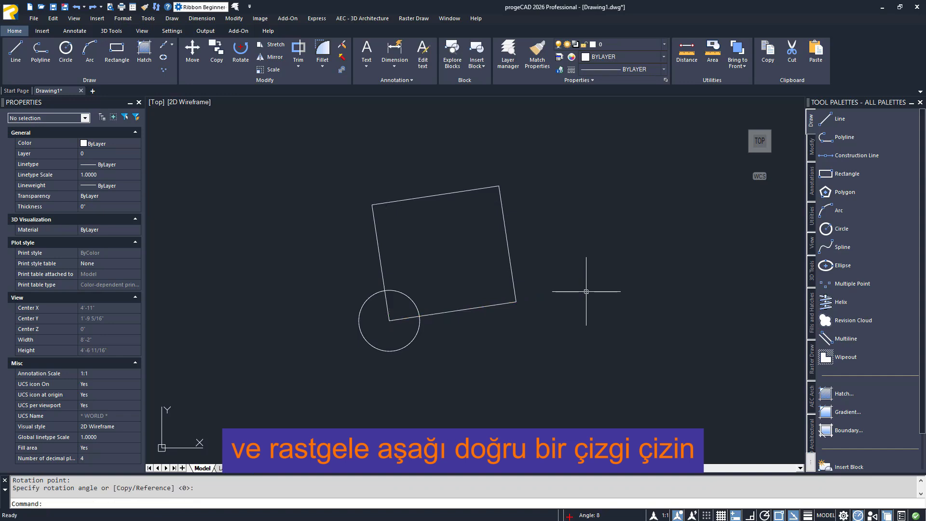
- Draw a line from the circle's center sloping down to the right, well past the rectangle
type("L")
key("Return")
left_click(389, 320)
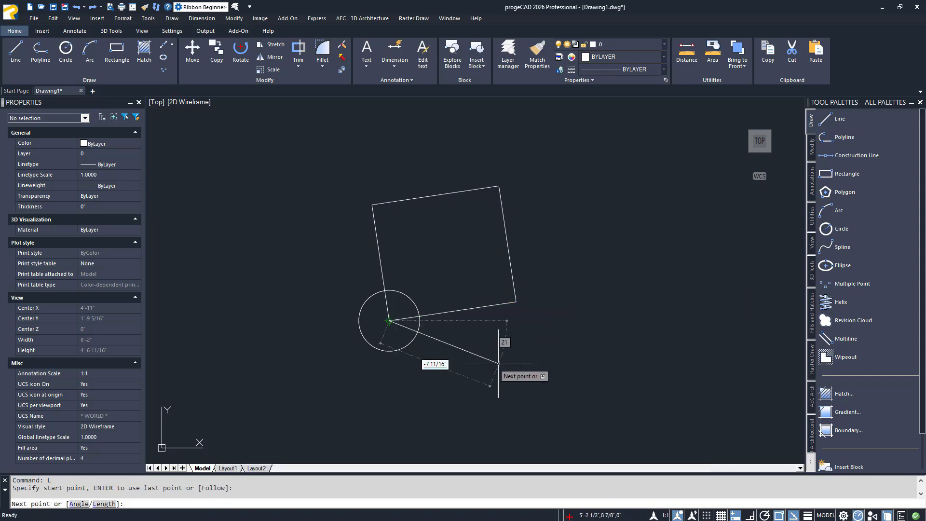
left_click(639, 408)
key("Return")
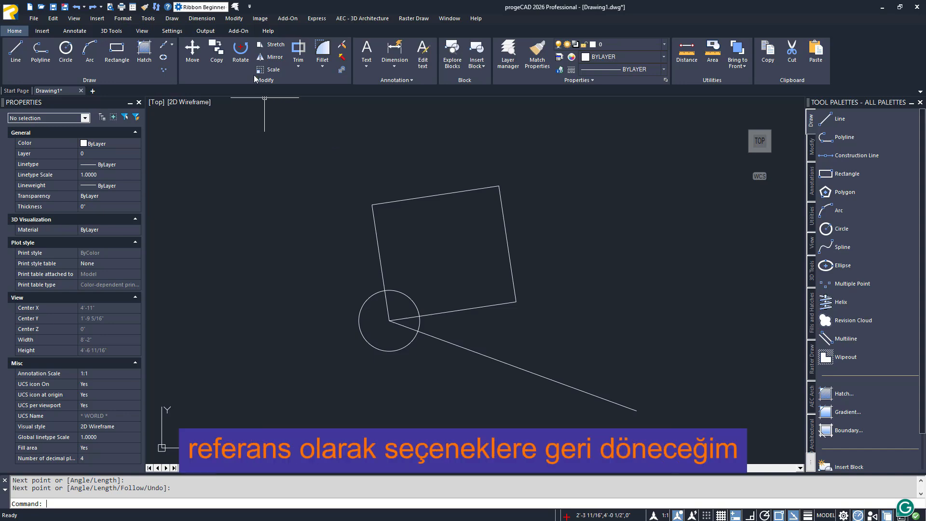
- Rotate the rectangle and circle about the circle's center with the Reference option, aligning the rectangle's lower edge with the sloping line
left_click(241, 48)
left_click(415, 225)
left_click(390, 267)
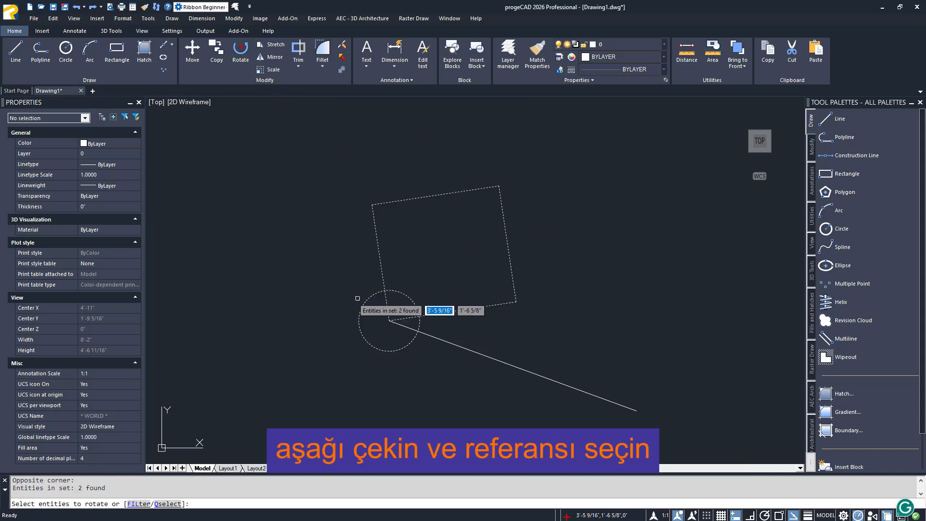
key("Return")
left_click(392, 320)
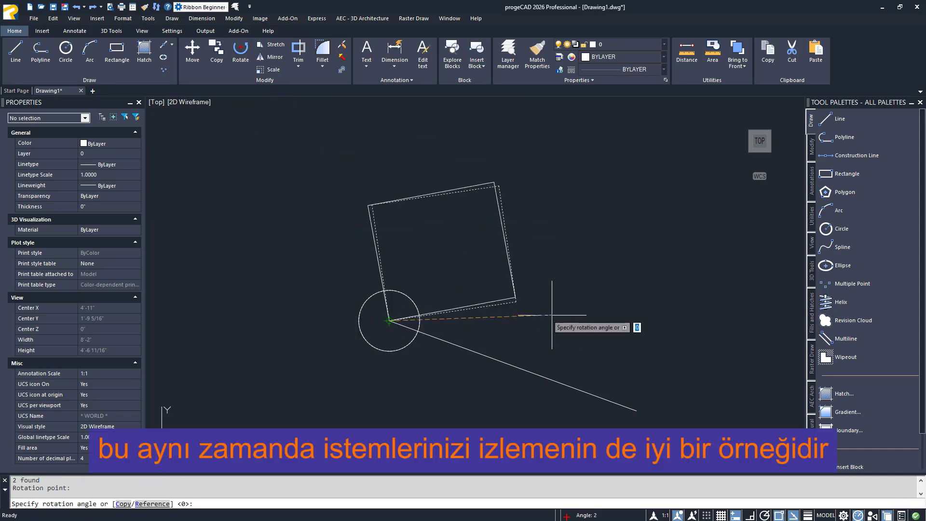
key("Down")
key("Down")
key("Down")
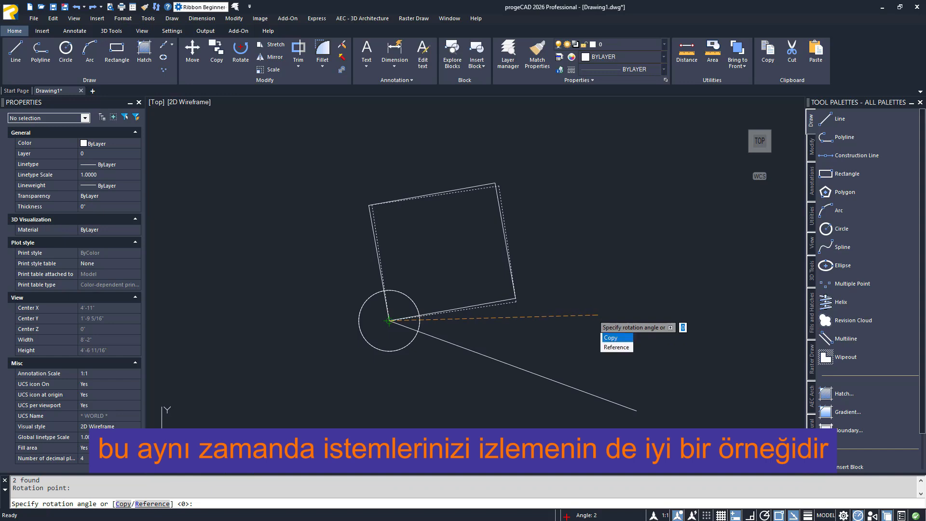
key("Return")
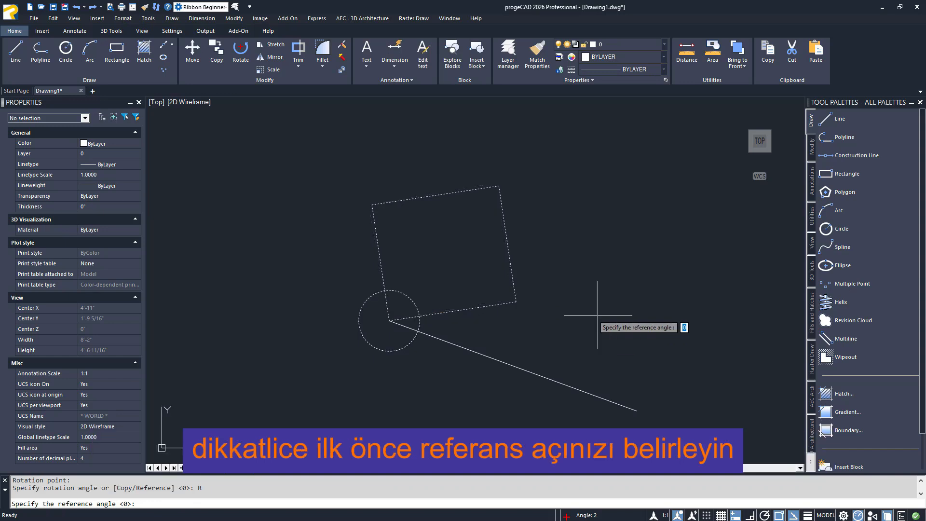
left_click(394, 321)
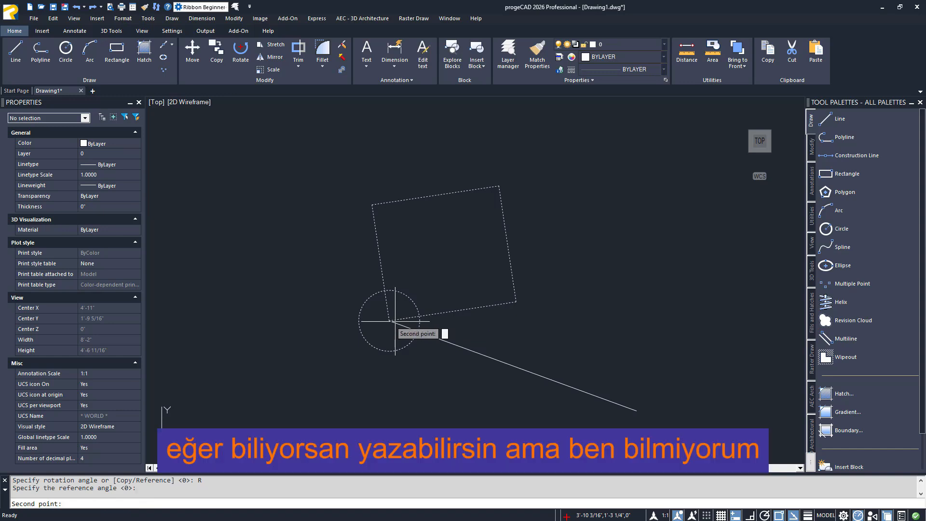
left_click(516, 302)
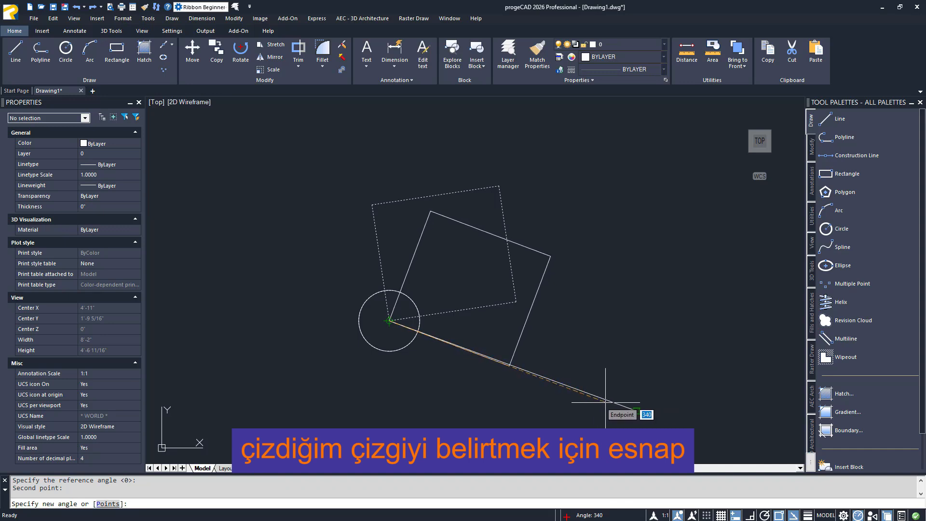
left_click(605, 402)
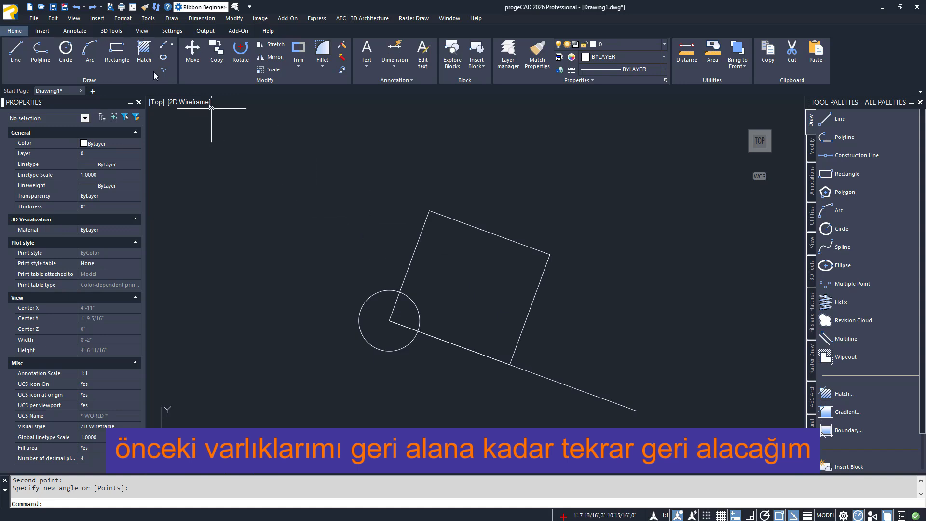
- Undo the reference rotation, the sloping line and the earlier freehand rotation of the rectangle and circle
double_click(80, 8)
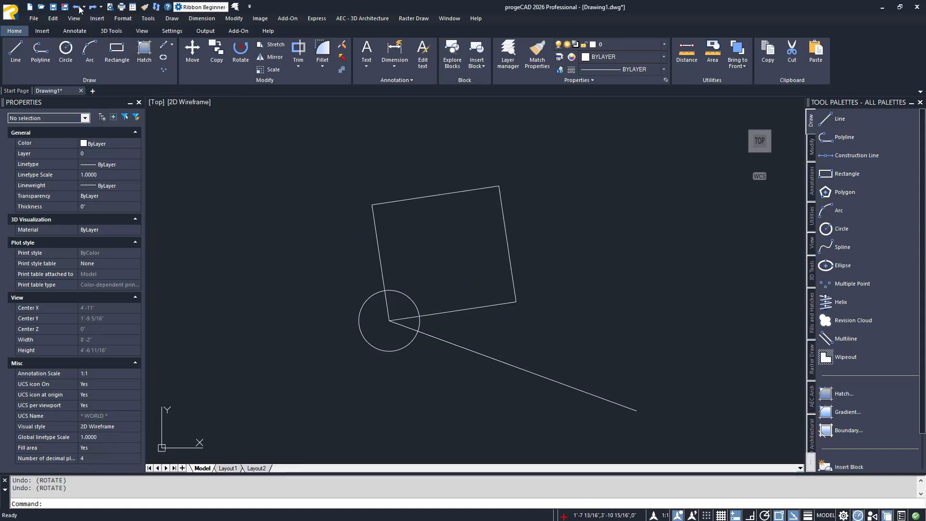
left_click(79, 8)
left_click(79, 8)
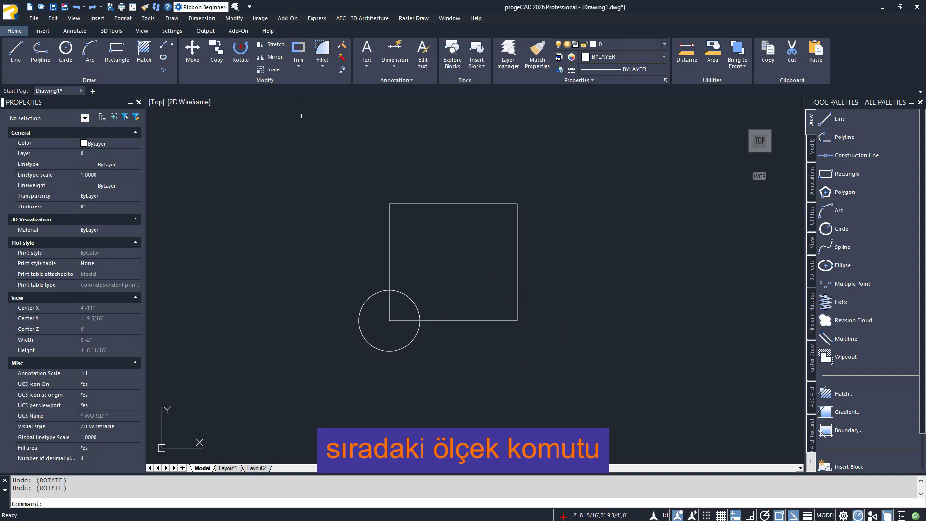
left_click(272, 70)
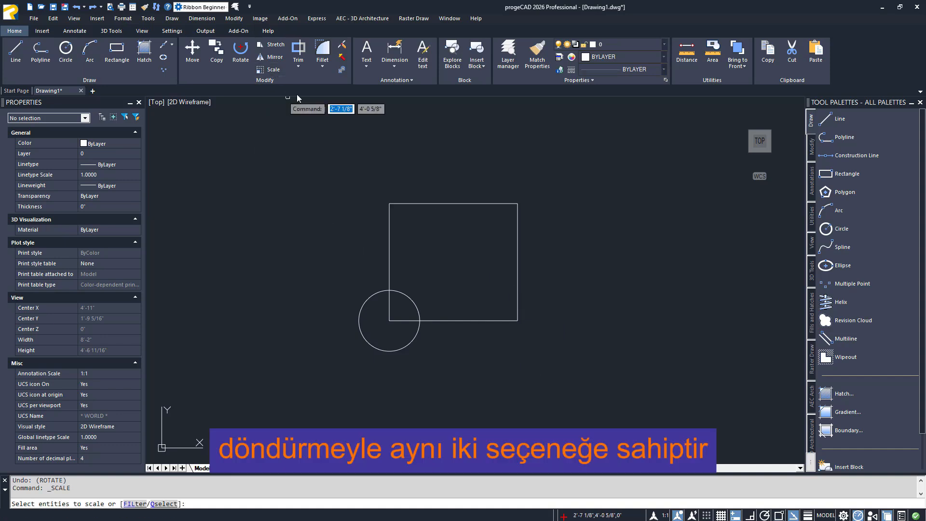
left_click(420, 188)
left_click(359, 366)
key("Return")
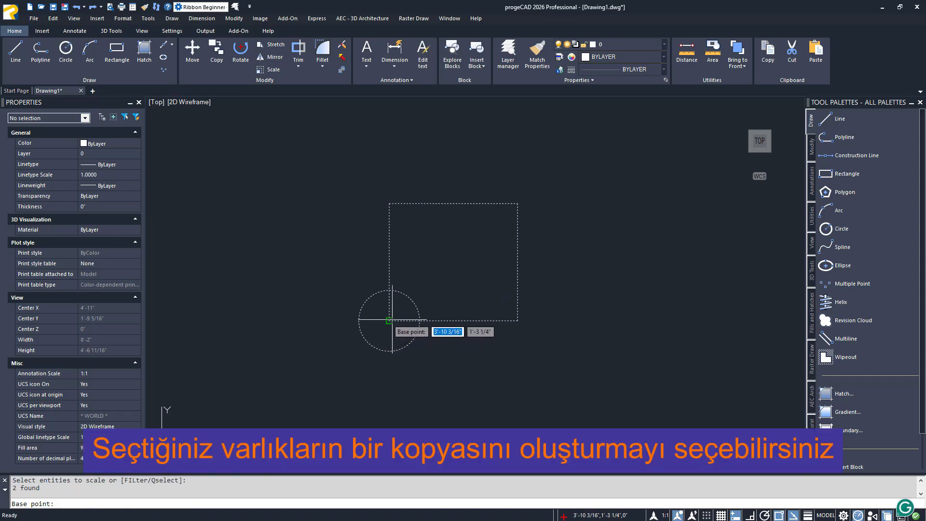
left_click(389, 320)
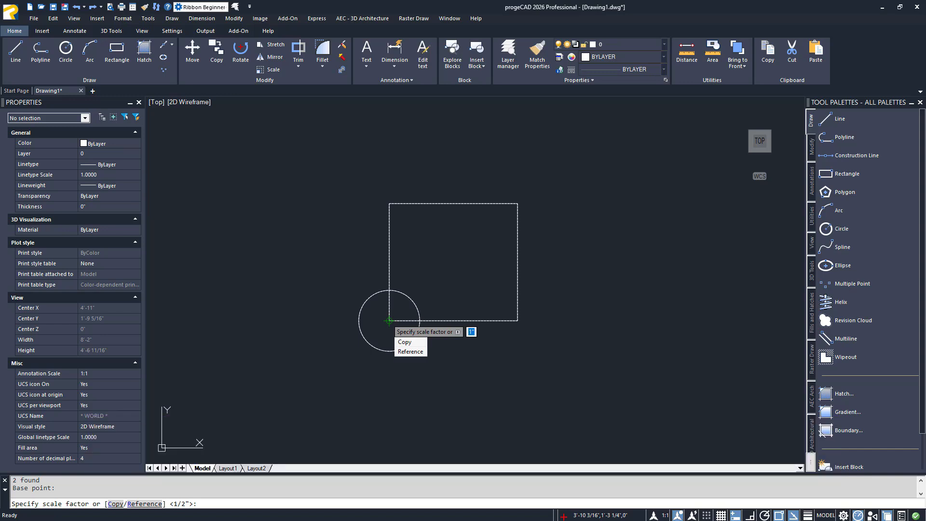
key("Escape")
- Scale the rectangle and circle by a factor of .5 from the rectangle's lower-left corner
key("space")
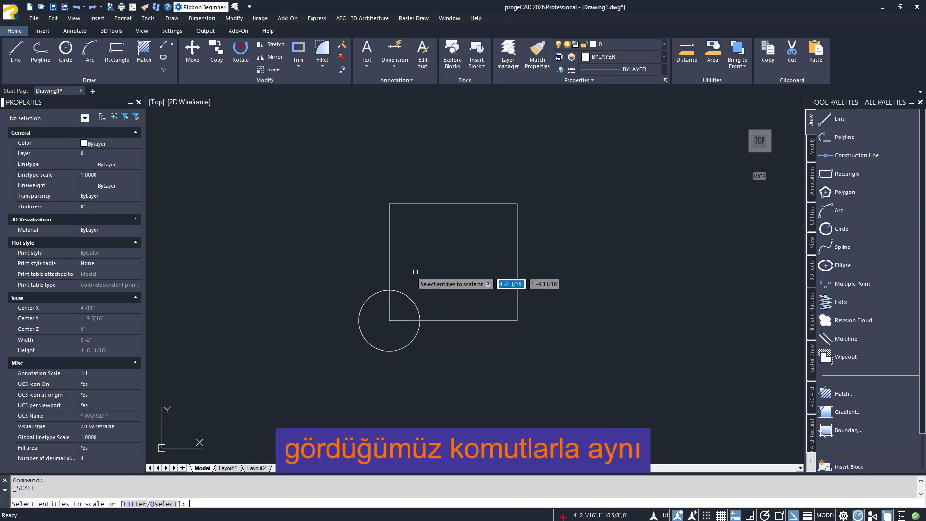
left_click(417, 267)
left_click(352, 366)
key("Return")
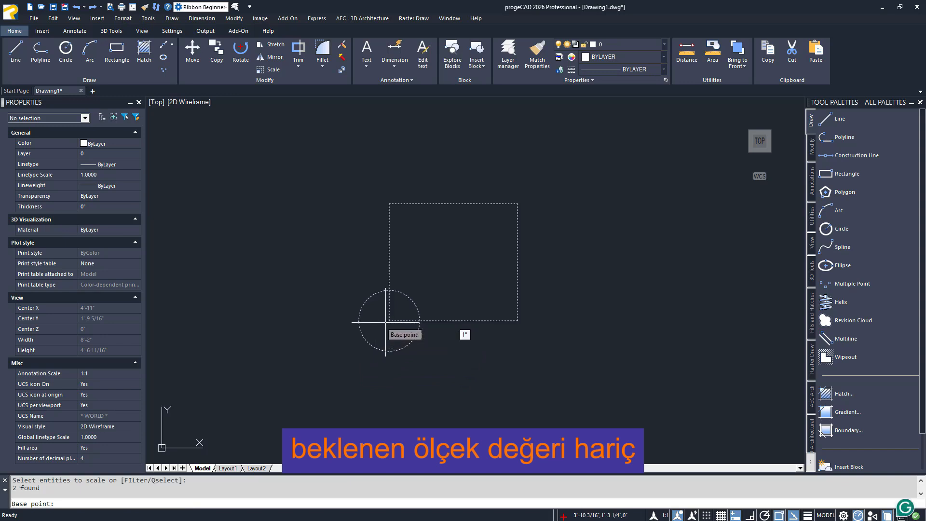
left_click(389, 320)
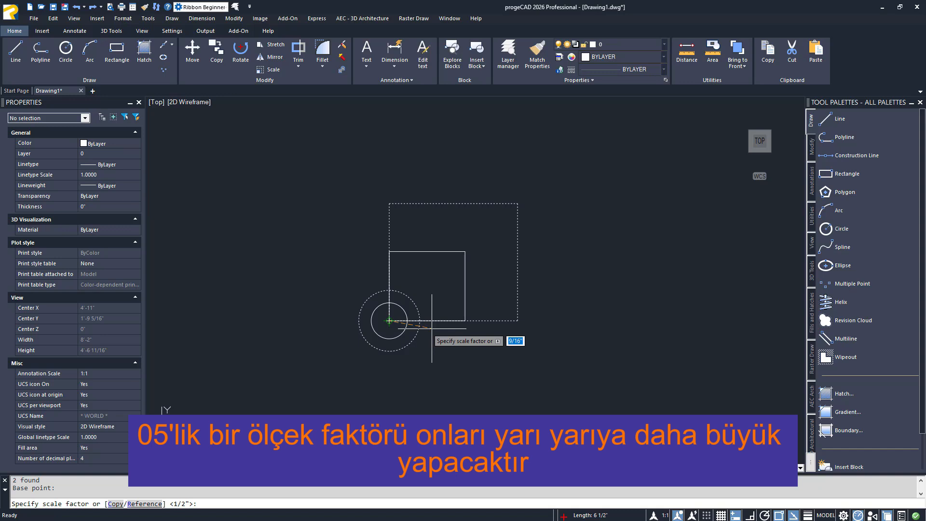
type("5")
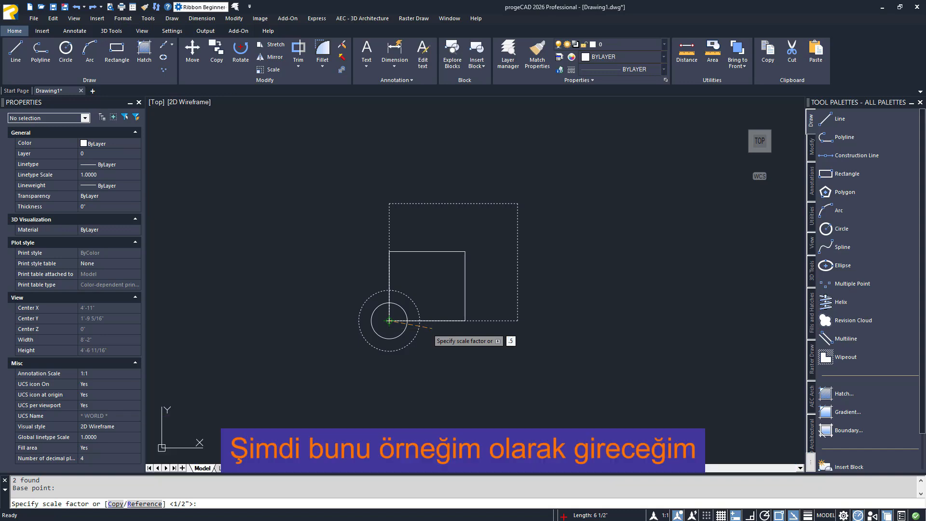
key("Return")
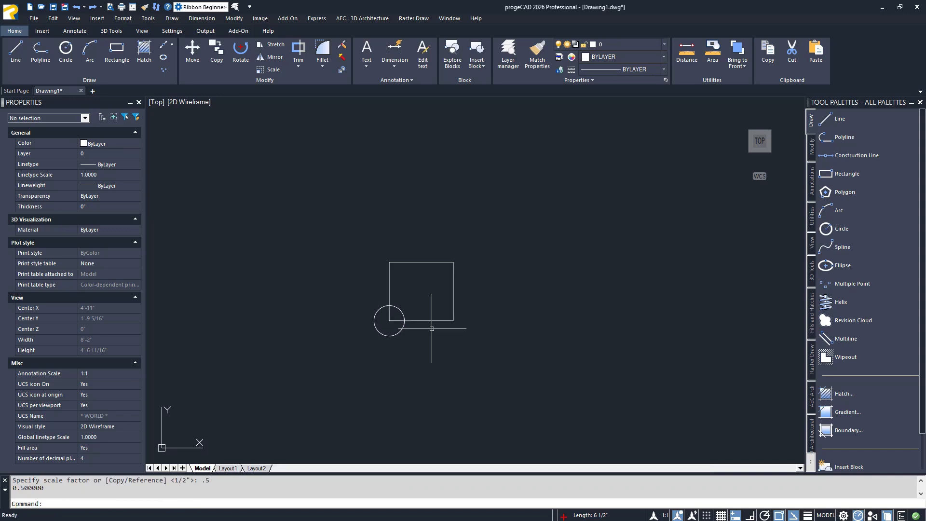
- Mirror the rectangle and circle across a vertical line just to their left with ortho mode on, keeping the original entities
scroll(425, 293, "up", 2)
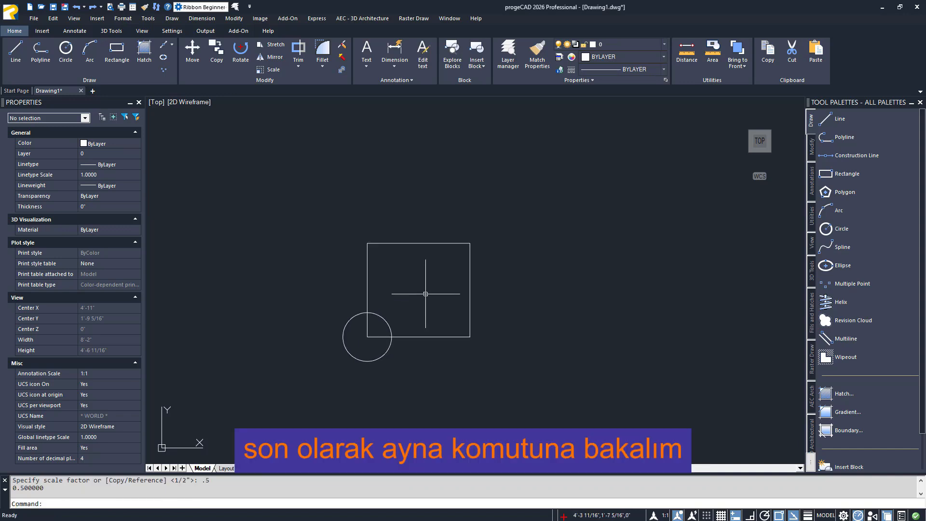
left_click(270, 56)
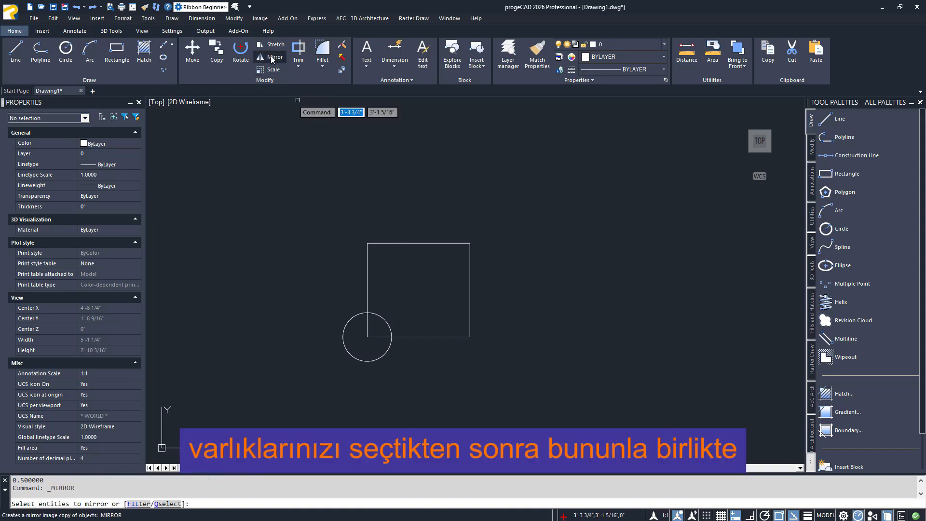
left_click(399, 196)
left_click(343, 333)
key("Return")
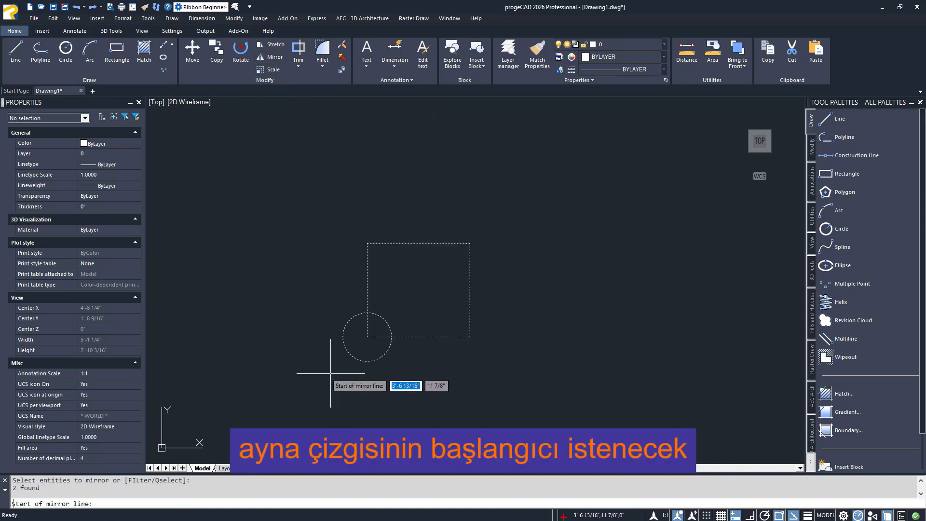
middle_click_drag(322, 372, 426, 369)
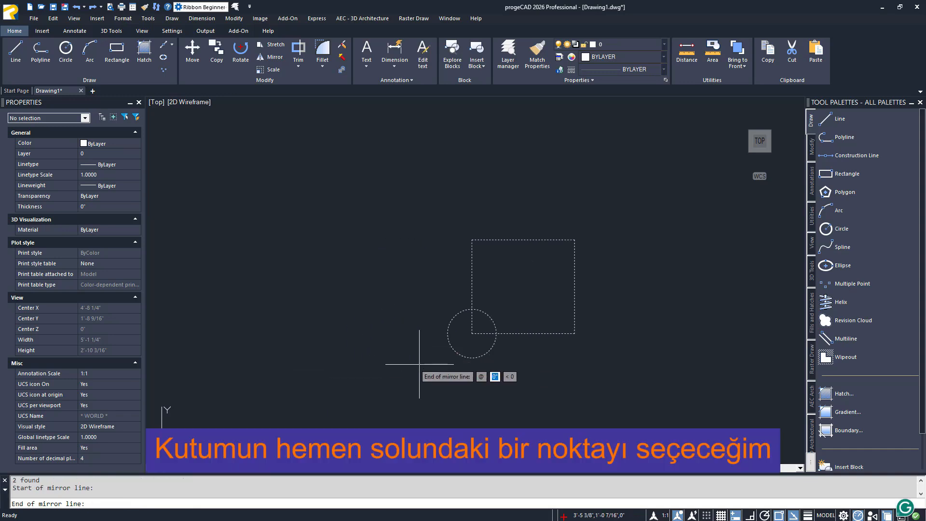
left_click(420, 363)
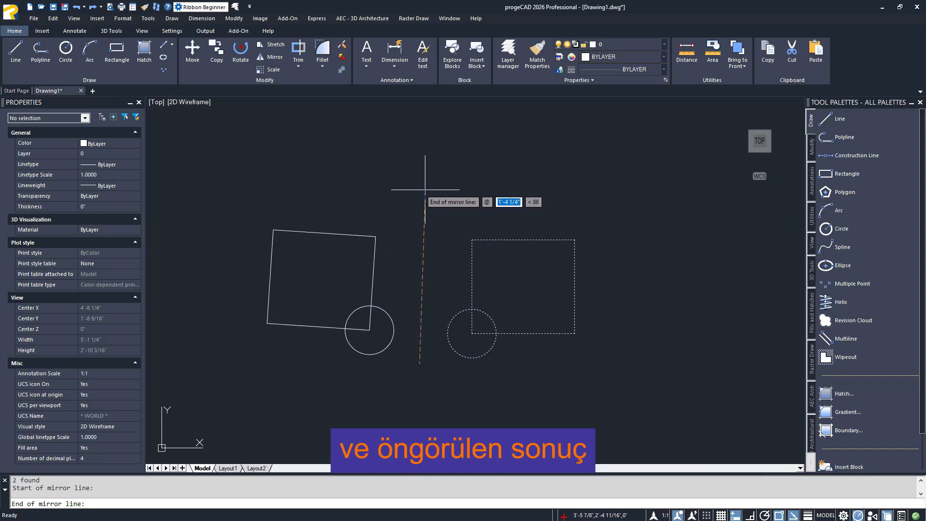
key("F8")
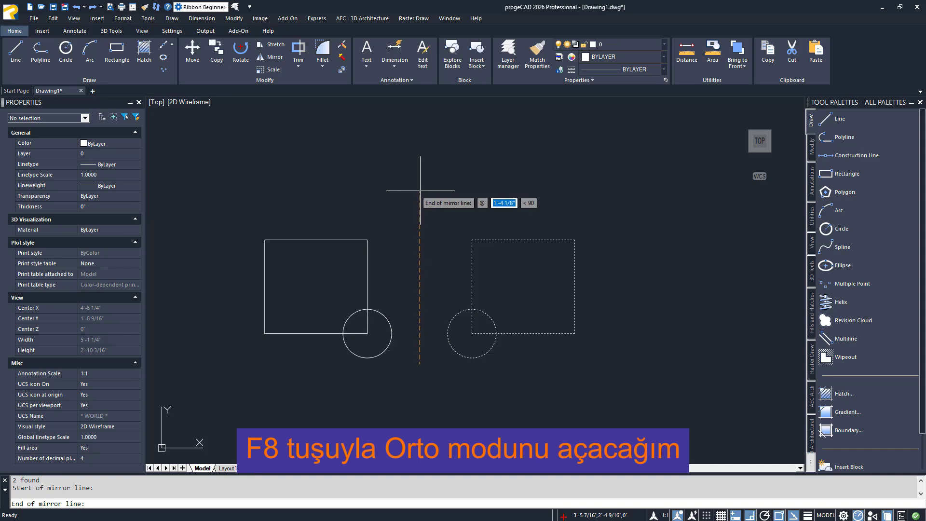
left_click(420, 192)
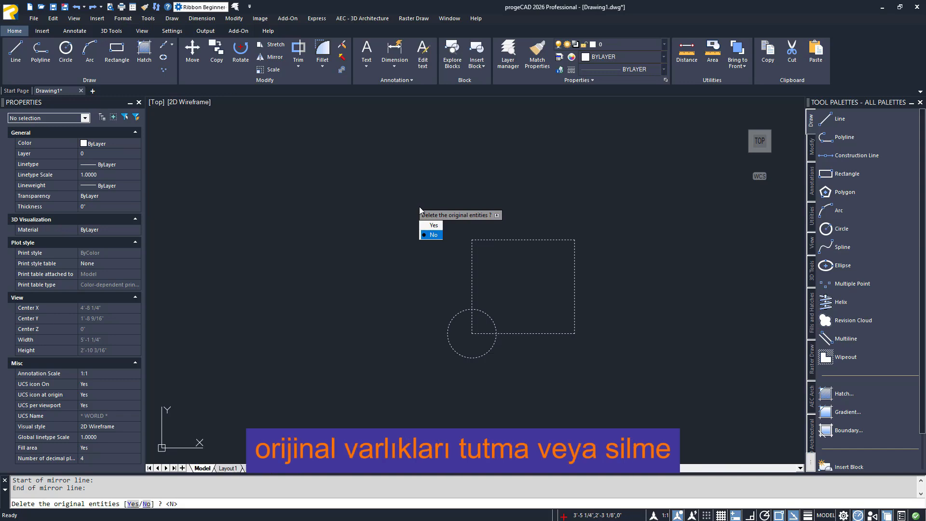
left_click(434, 235)
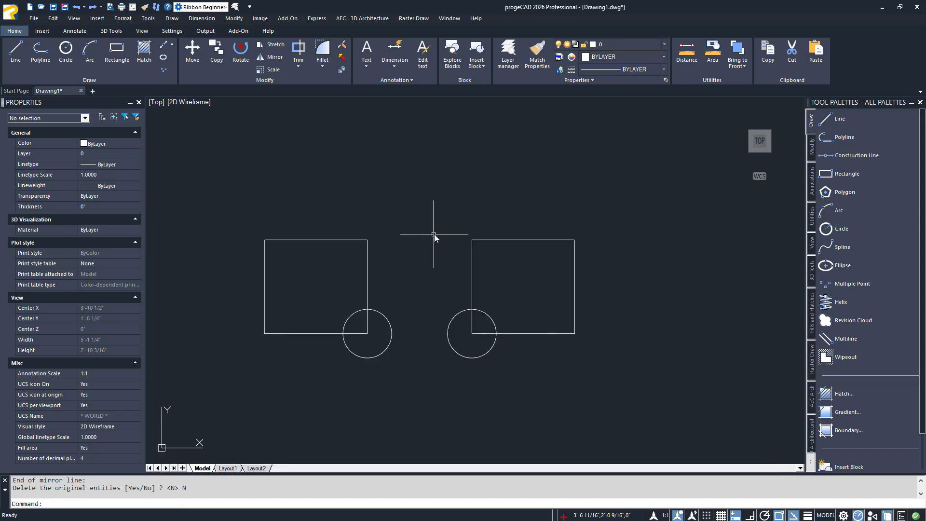